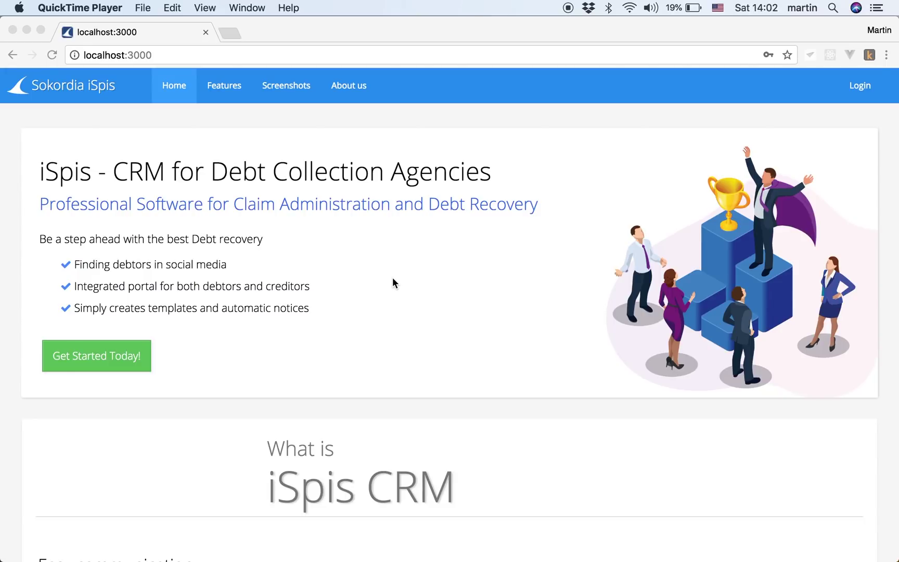
Step: Scroll down to the Get Started Today form and focus its Your Name field
scroll(393, 277, "down", 15)
scroll(393, 280, "down", 5)
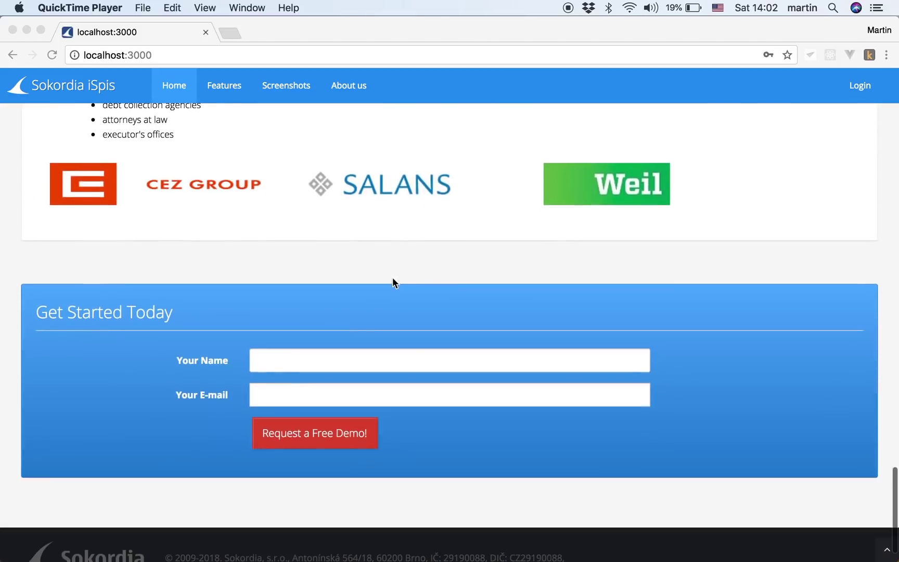
left_click(284, 364)
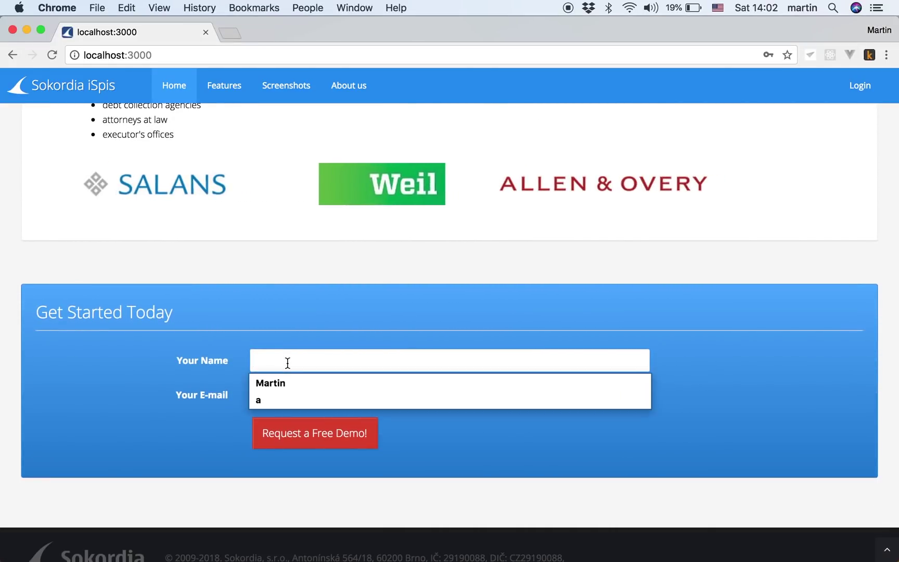
Step: Request a free demo with the requester's name and the suggested e-mail address
type("Martin")
key("Tab")
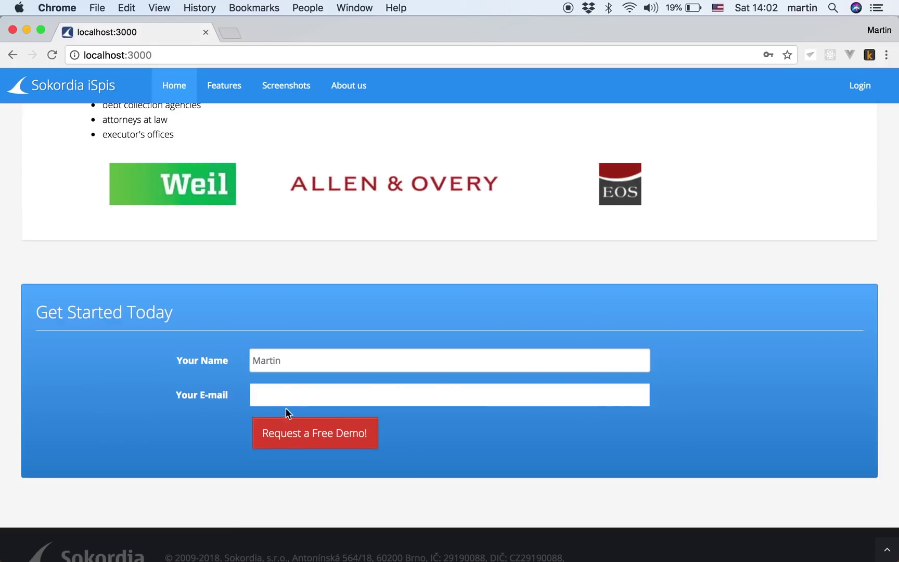
type("testing")
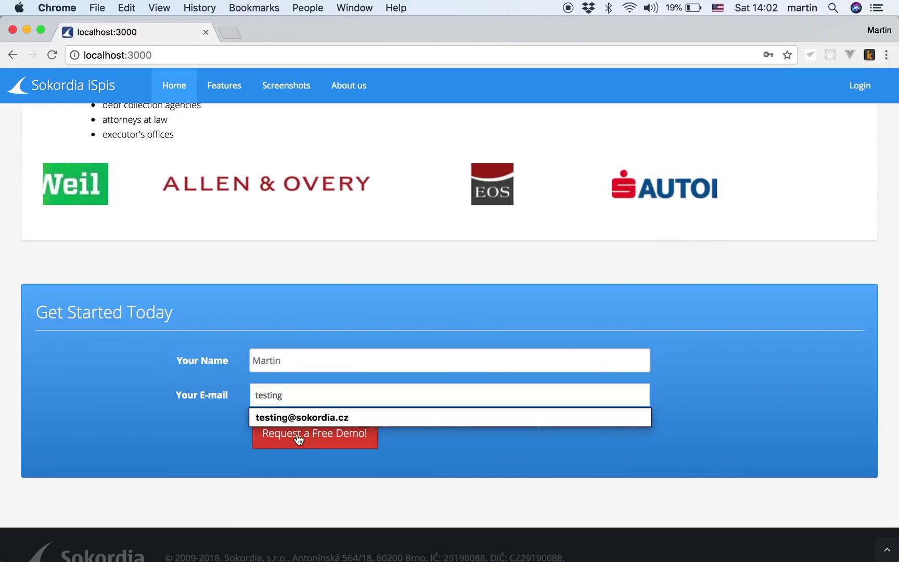
left_click(300, 419)
left_click(305, 441)
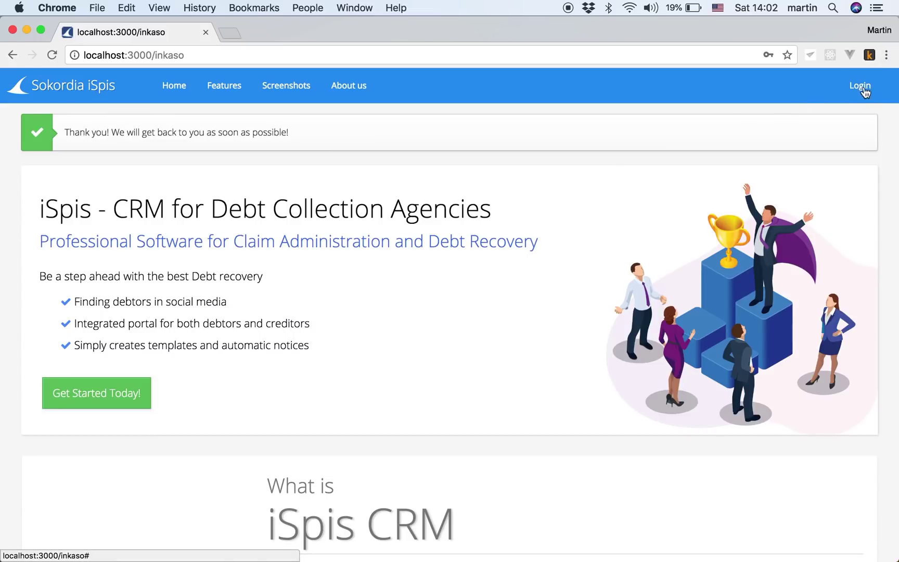
Step: Log in as Demo Company with the autofilled credentials and open the Case list
left_click(864, 88)
left_click(628, 298)
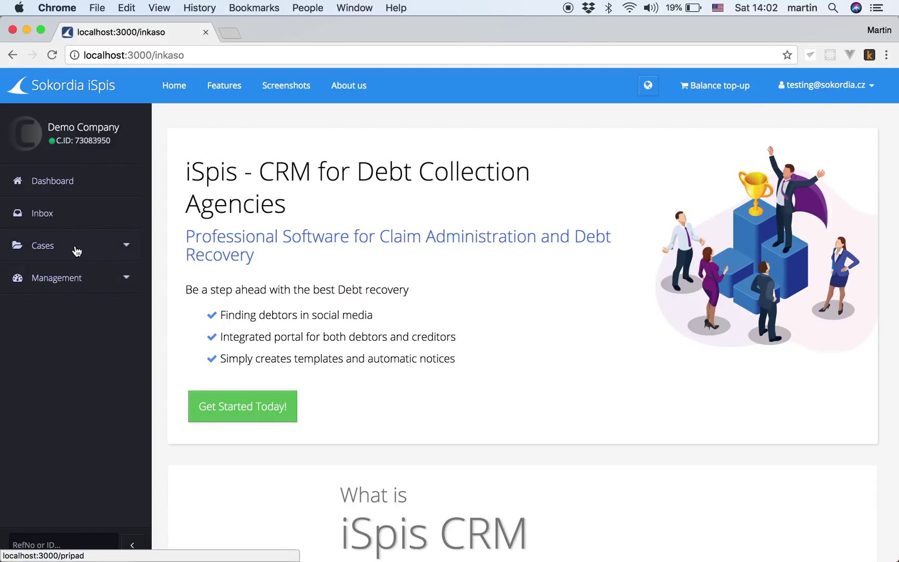
left_click(48, 250)
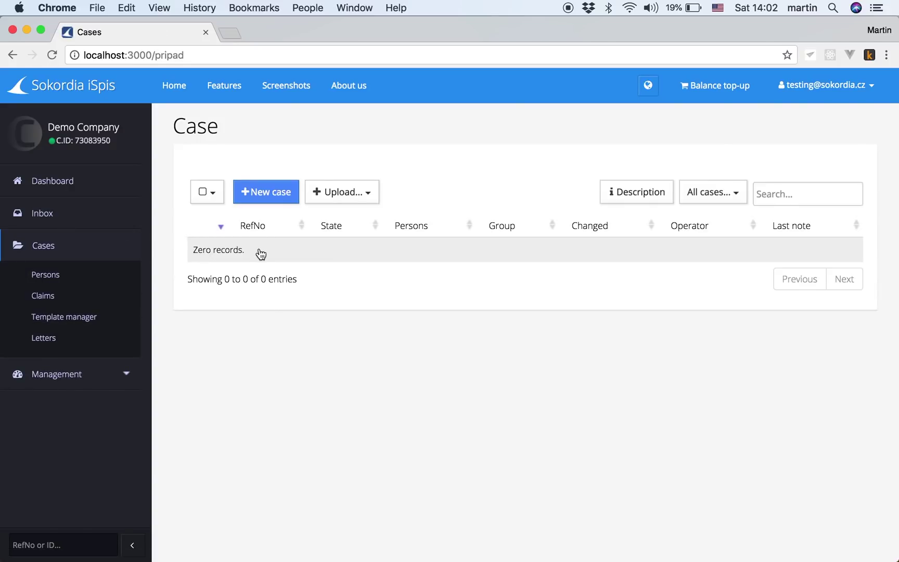
Step: In Settings > Group settings, enter the new user's e-mail address and add the account
left_click(824, 91)
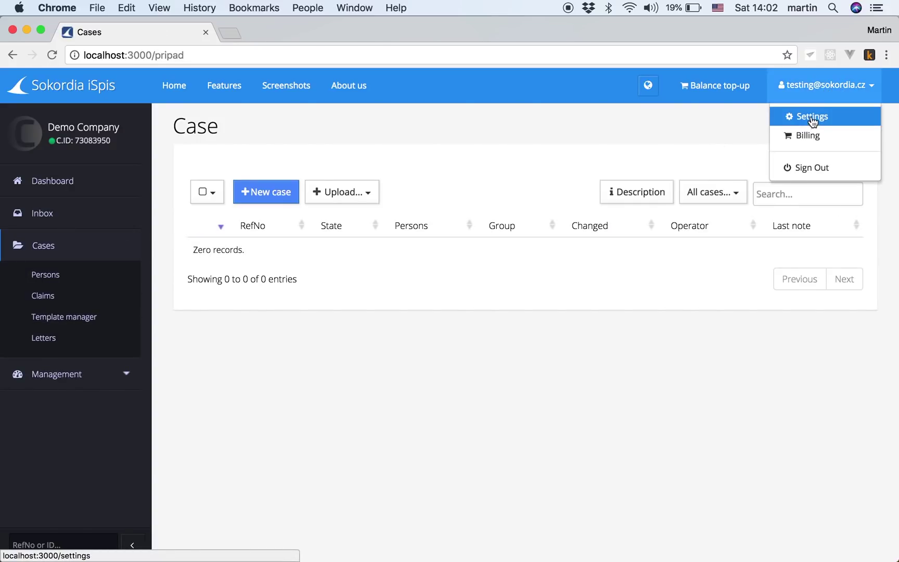
left_click(812, 116)
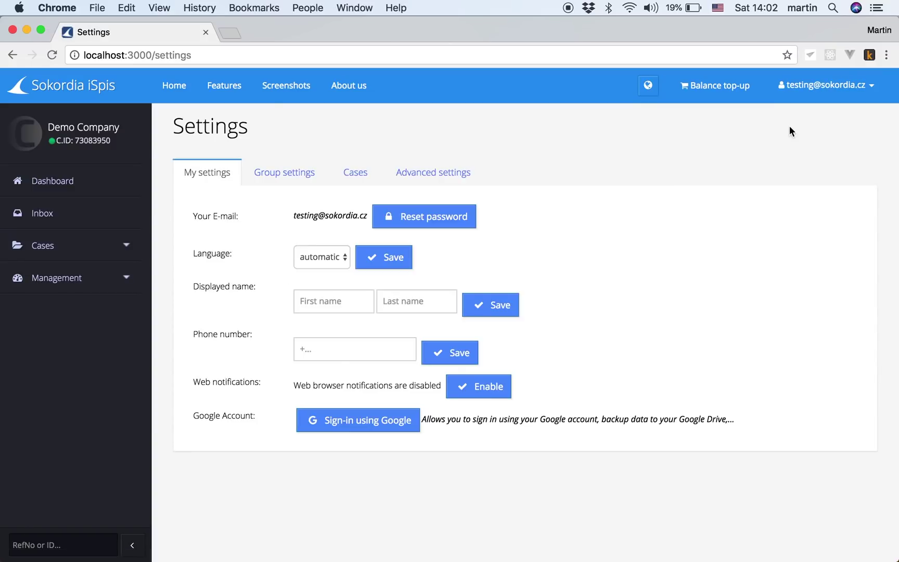
left_click(294, 176)
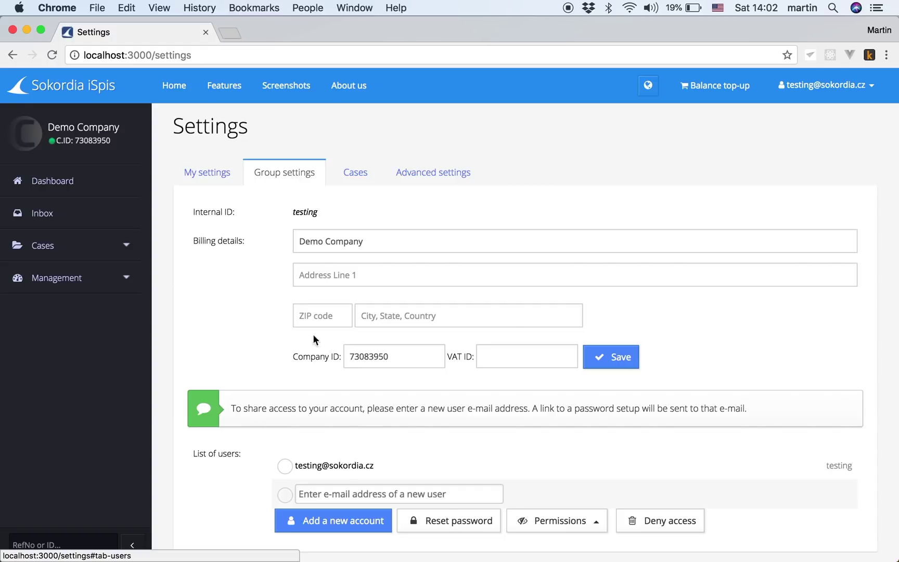
left_click(342, 492)
type("d")
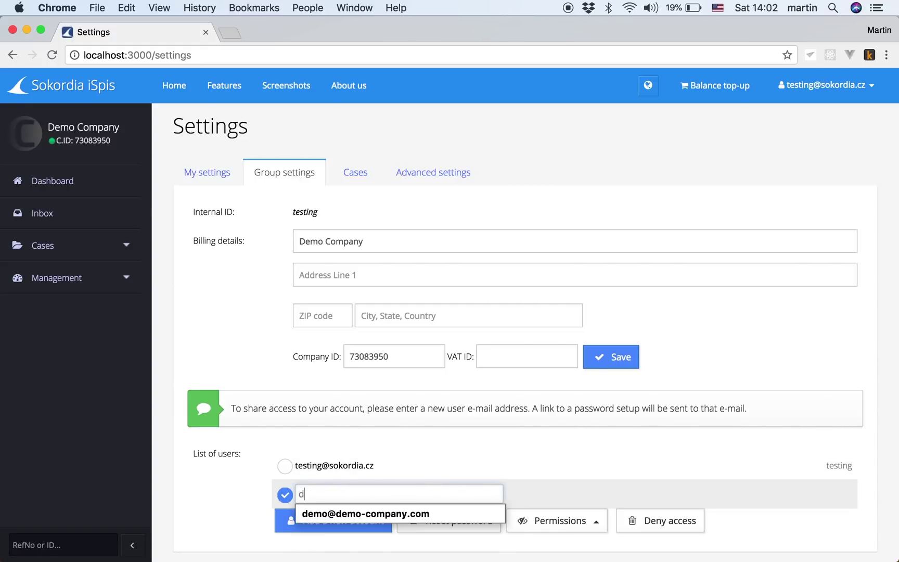
type("em")
left_click(360, 513)
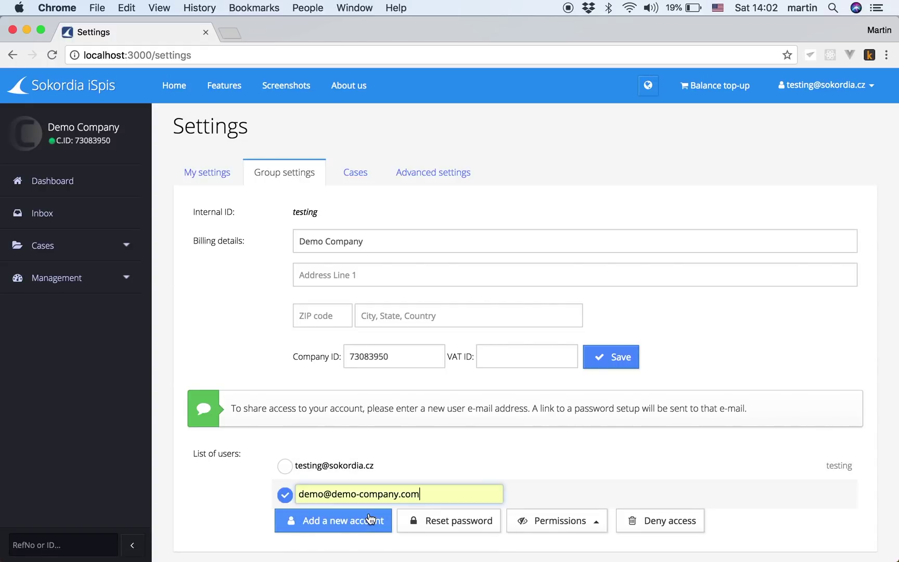
left_click(337, 527)
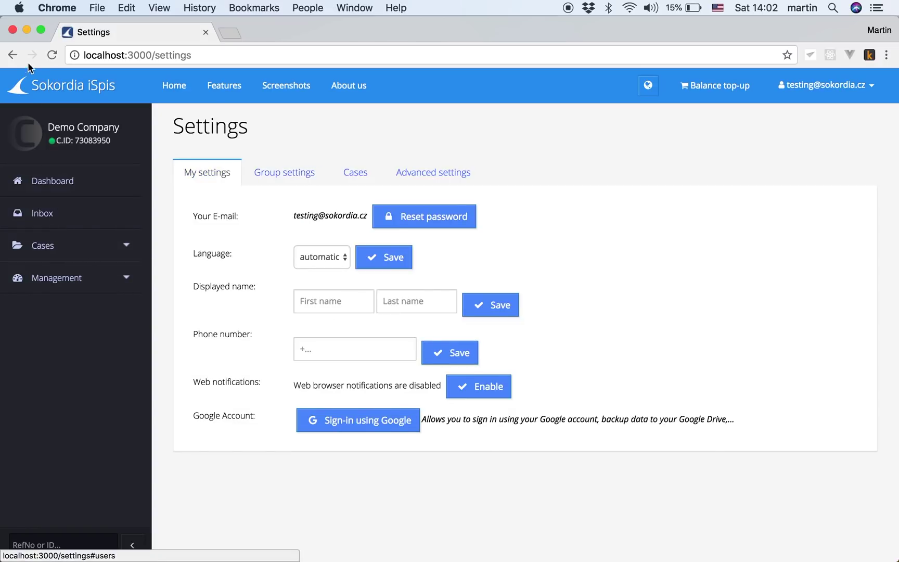
Step: Open the Upload a set of cases import form, then minimize the browser to reveal the spreadsheet
left_click(47, 248)
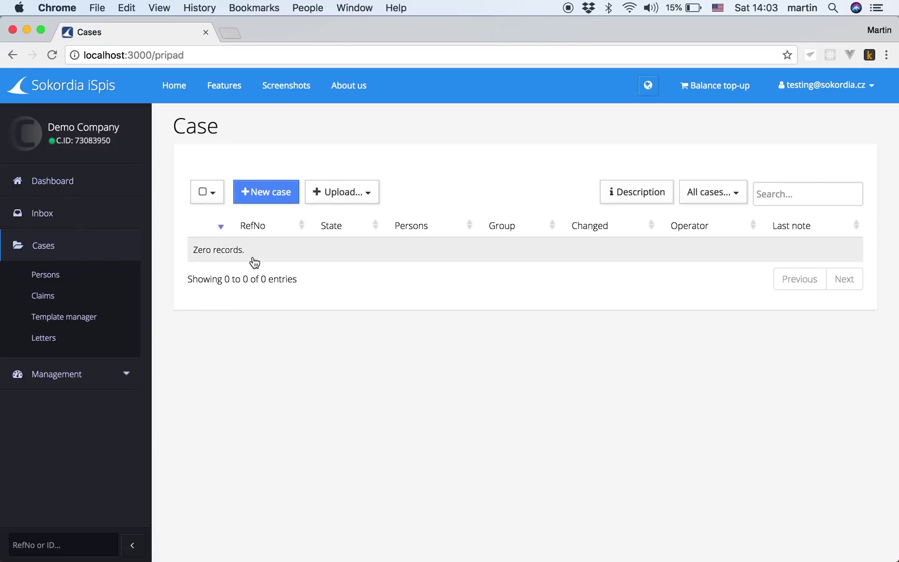
left_click(337, 193)
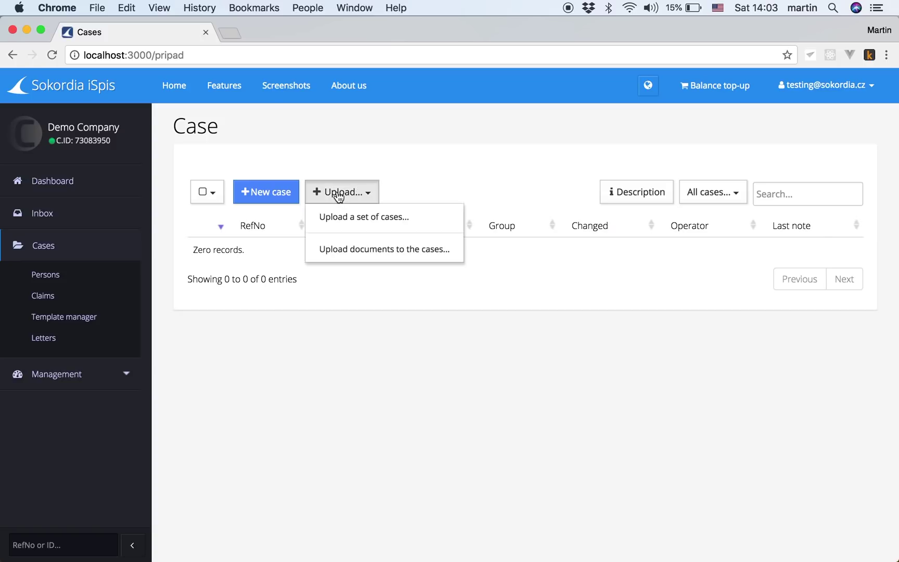
left_click(354, 219)
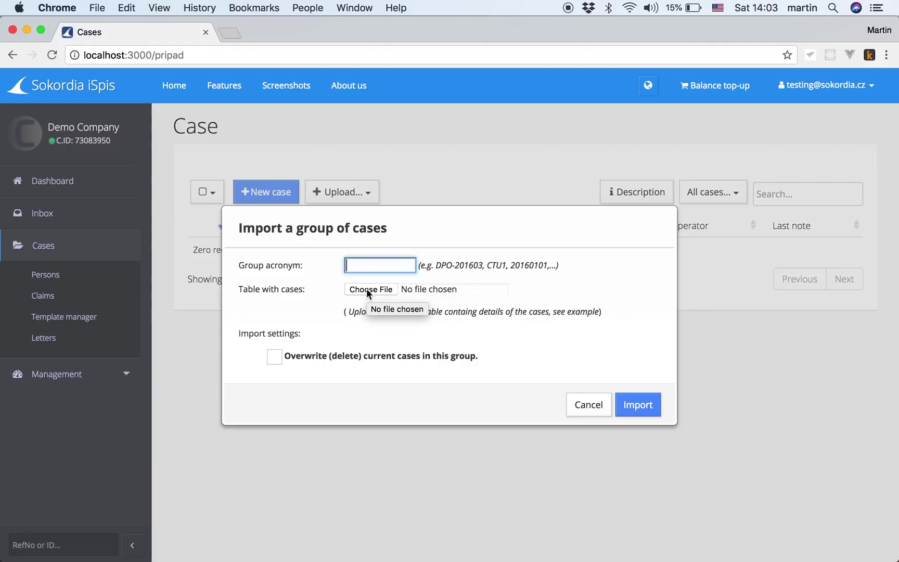
left_click(26, 31)
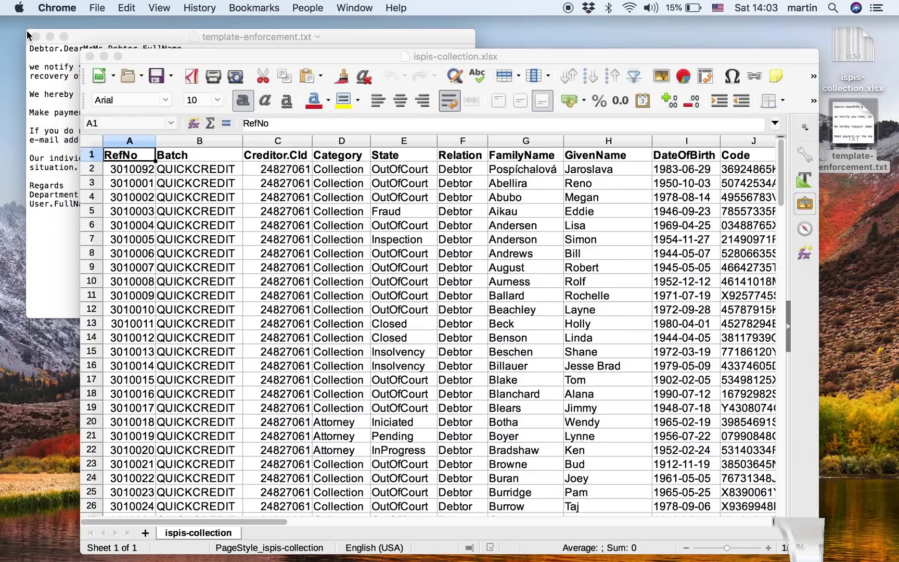
left_click(185, 58)
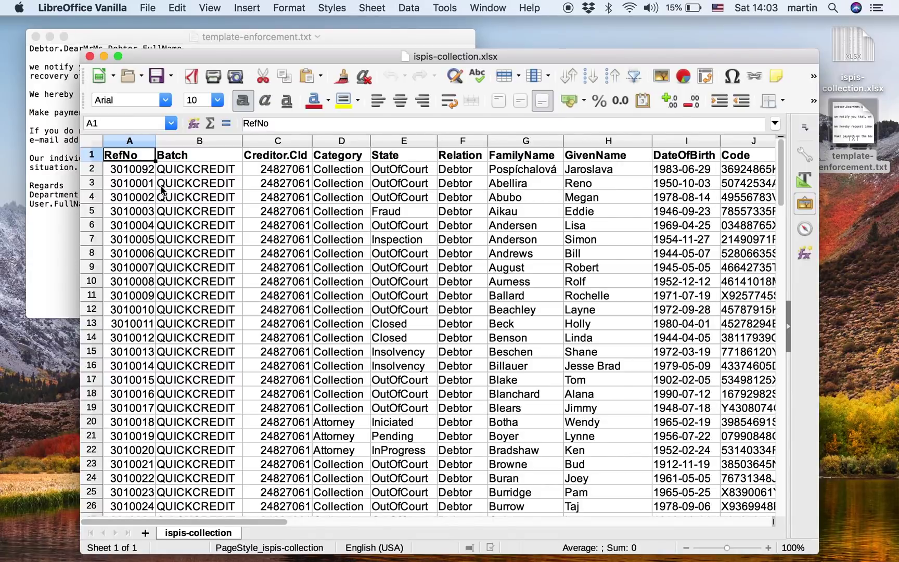
left_click(202, 158)
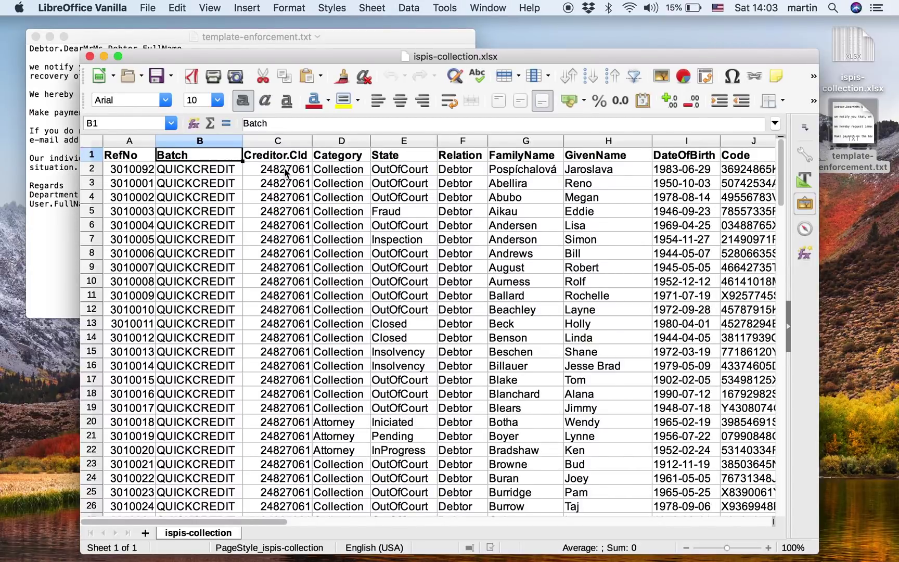
left_click(358, 159)
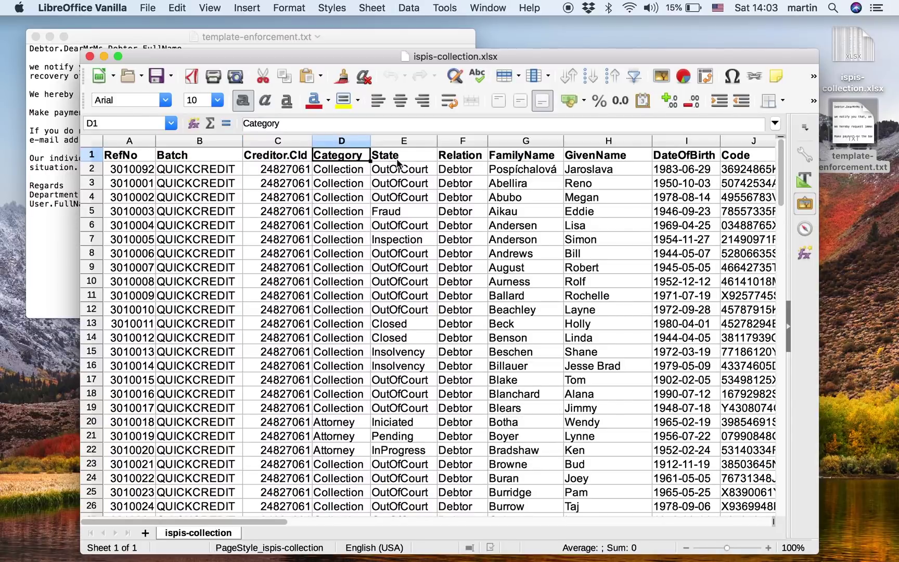
key("Right")
key("Right")
key("Right")
key("Right")
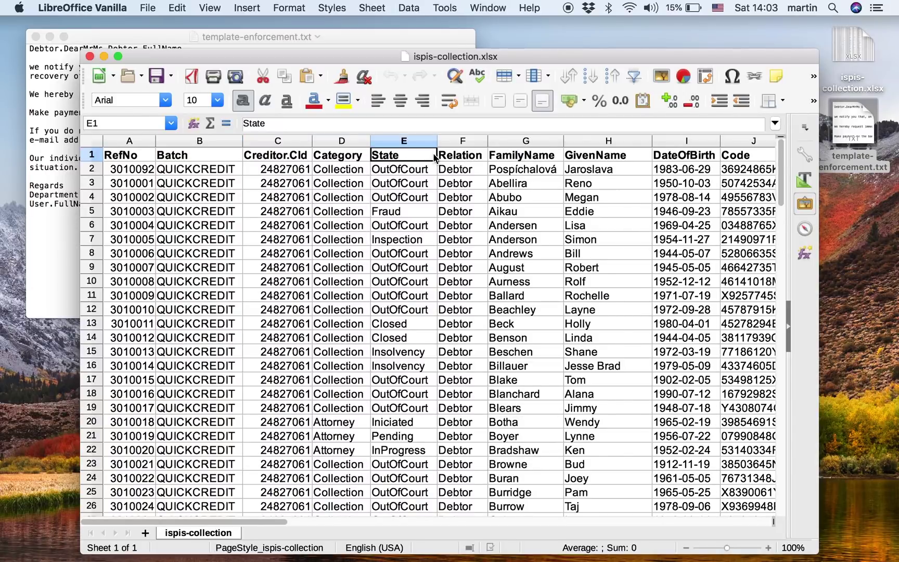
key("Right")
key("Right")
key("Right")
key("Right")
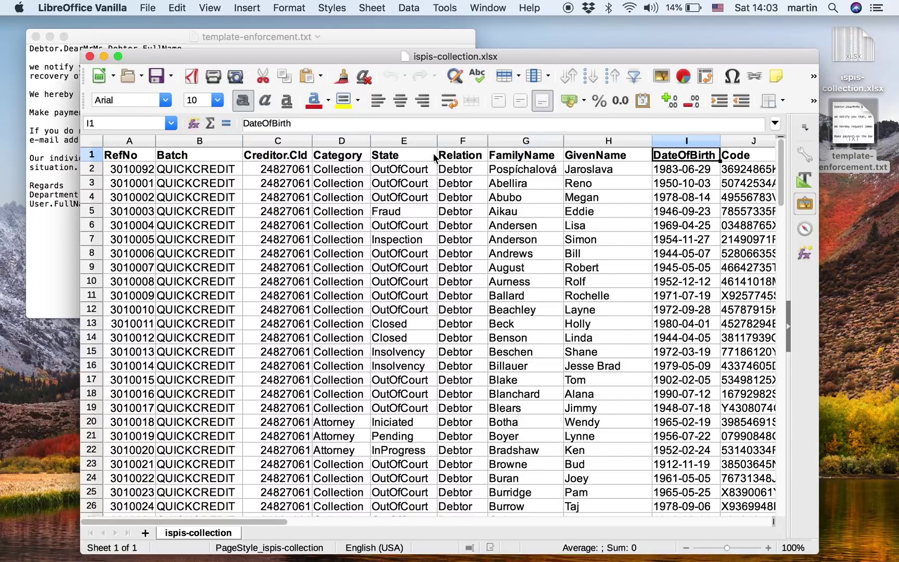
key("Right")
key("Right")
key("Right")
key("Right")
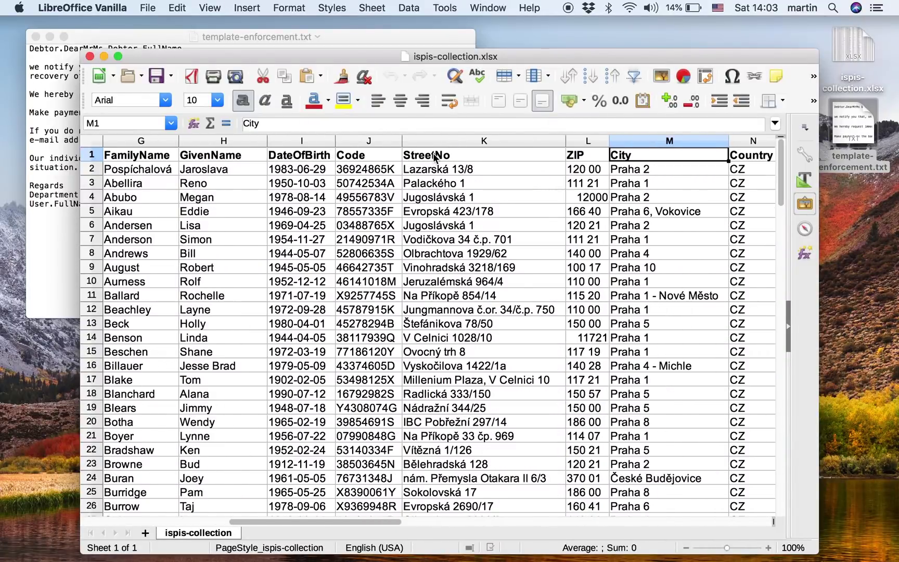
key("Right")
key("Right")
key("Right")
key("Right")
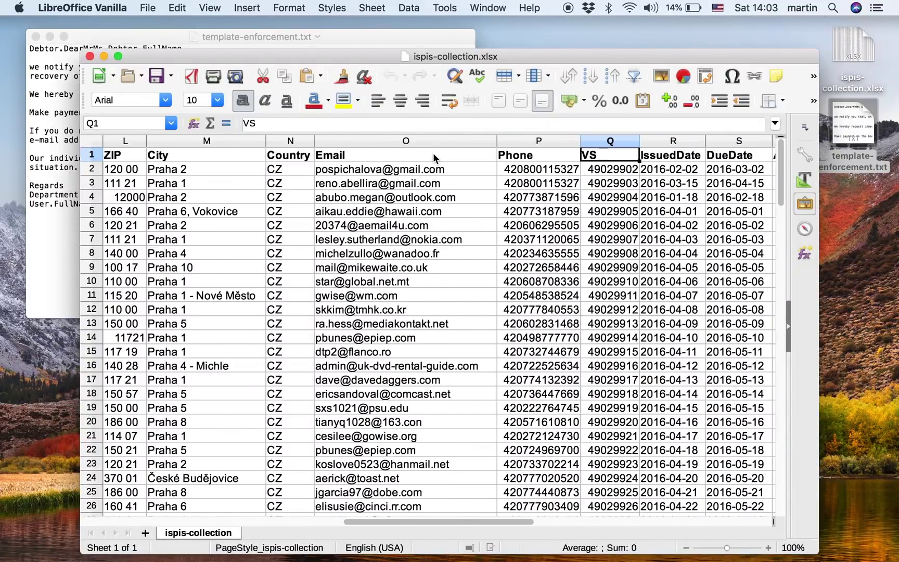
key("Right")
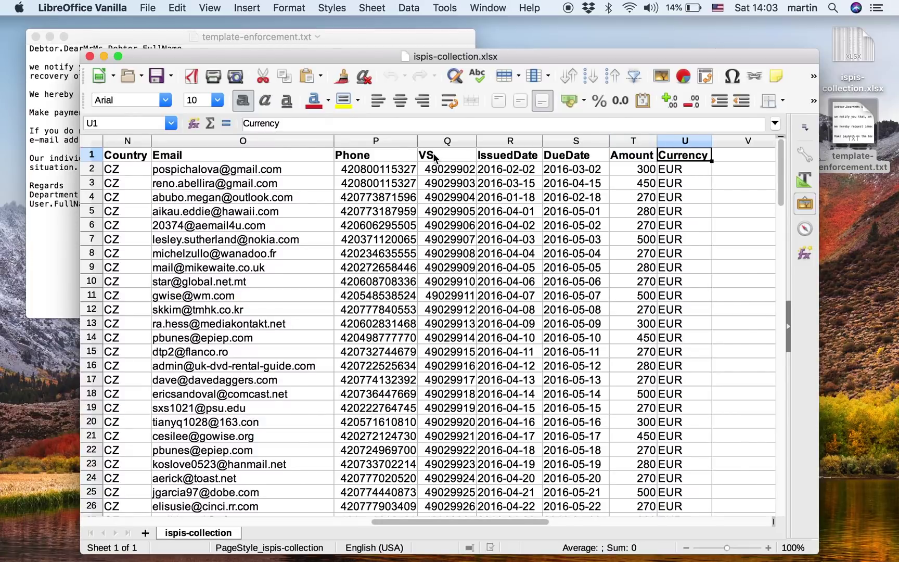
Step: Add a Field.ContractDate column in V filled with the IssuedDate values R2:R119
key("Right")
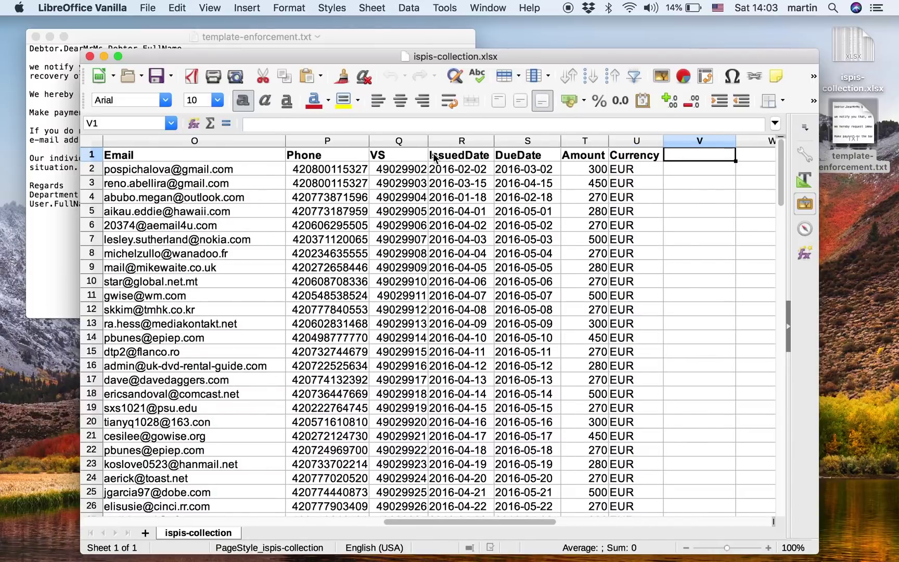
type("Field.Contr")
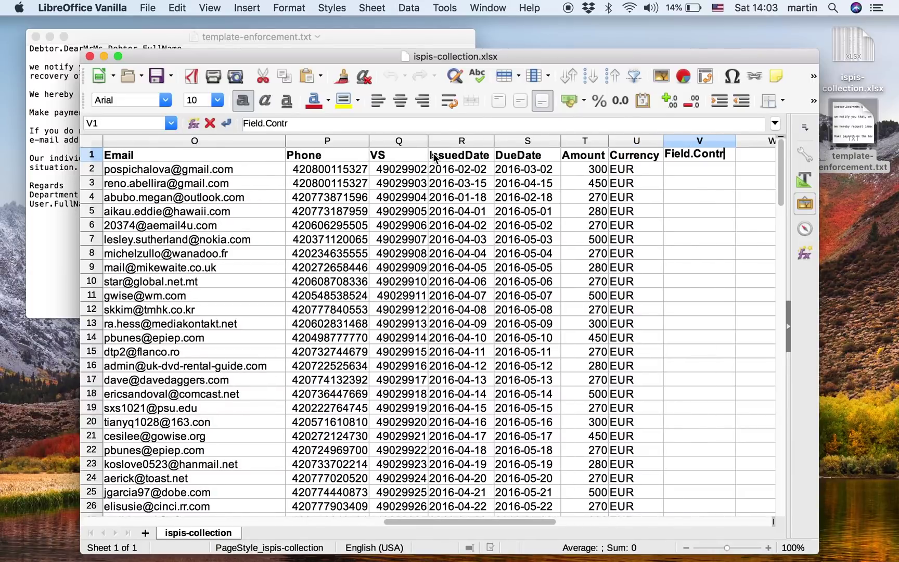
type("actDate")
key("Return")
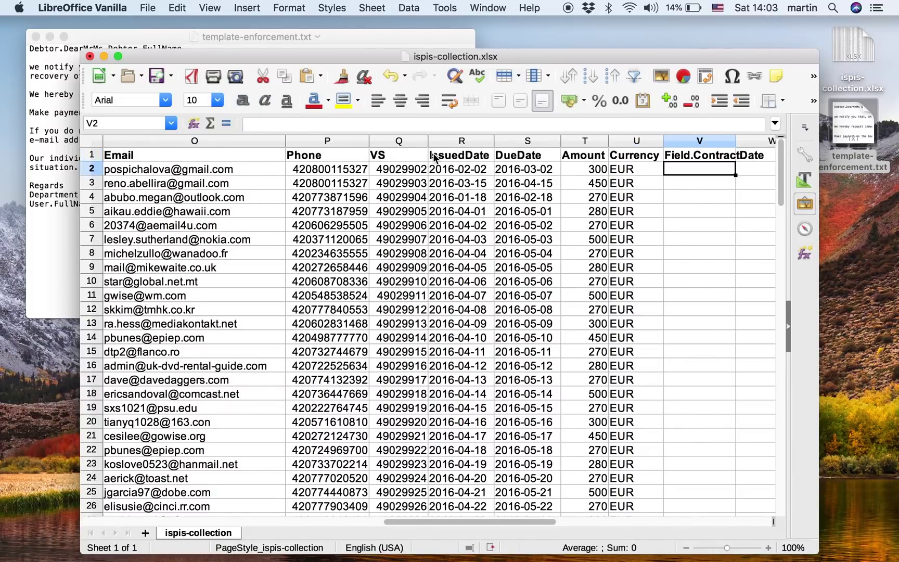
key("Left")
key("Left")
key("Left")
key("Left")
key("super+shift+Down")
key("super+c")
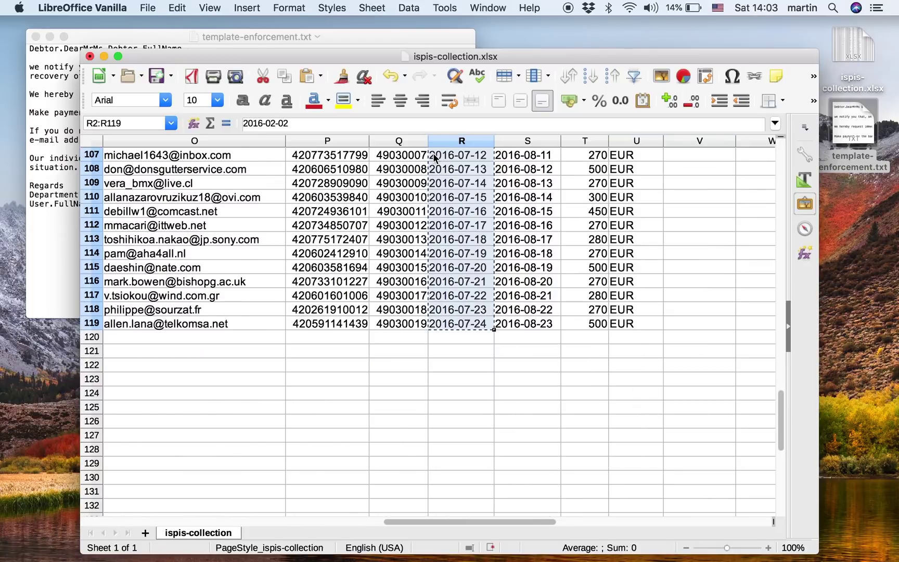
key("super+Up")
key("Right")
key("Right")
key("Right")
key("Right")
key("Down")
key("super+v")
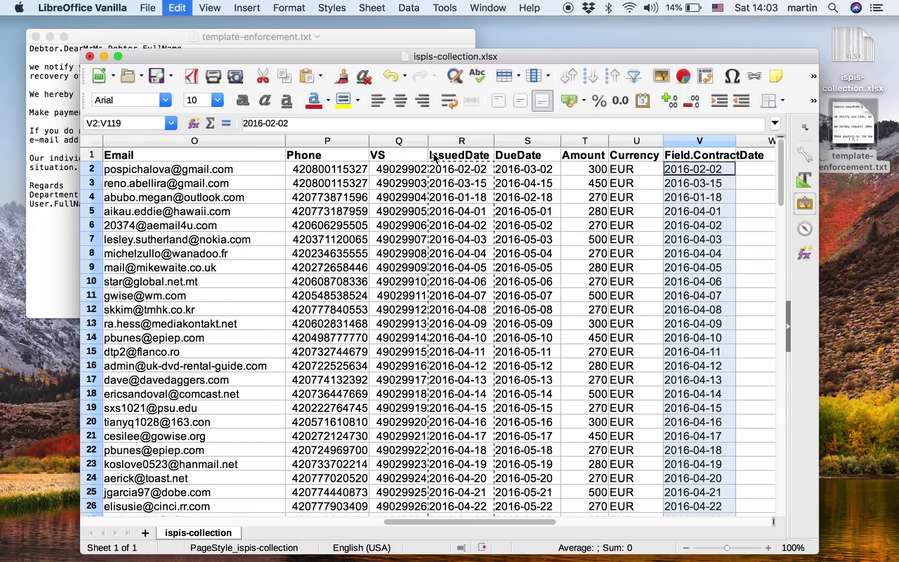
key("Right")
key("Up")
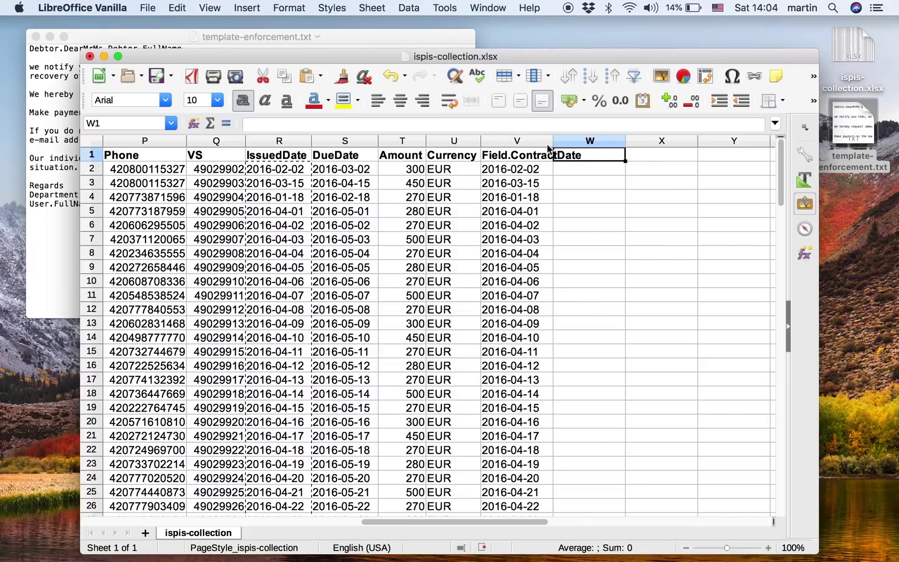
double_click(553, 140)
Step: Add a Field.Product column in W with payday filled down every row
type("Fiel")
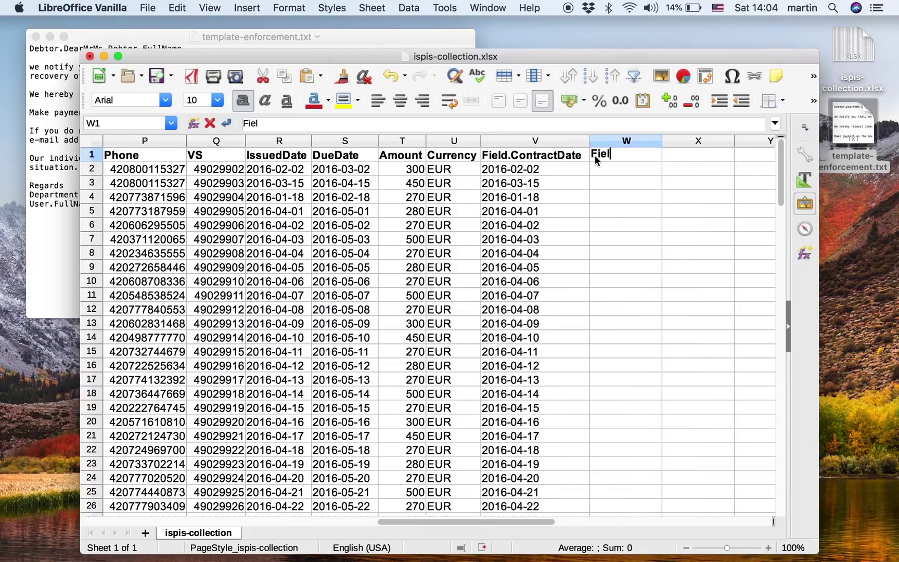
type("d.Product")
key("Return")
type("p")
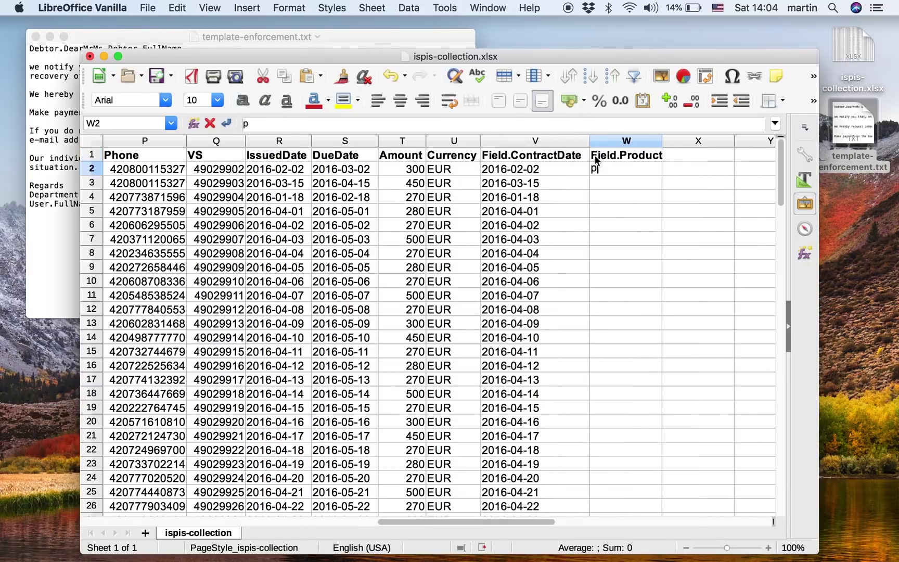
type("ayday")
key("Return")
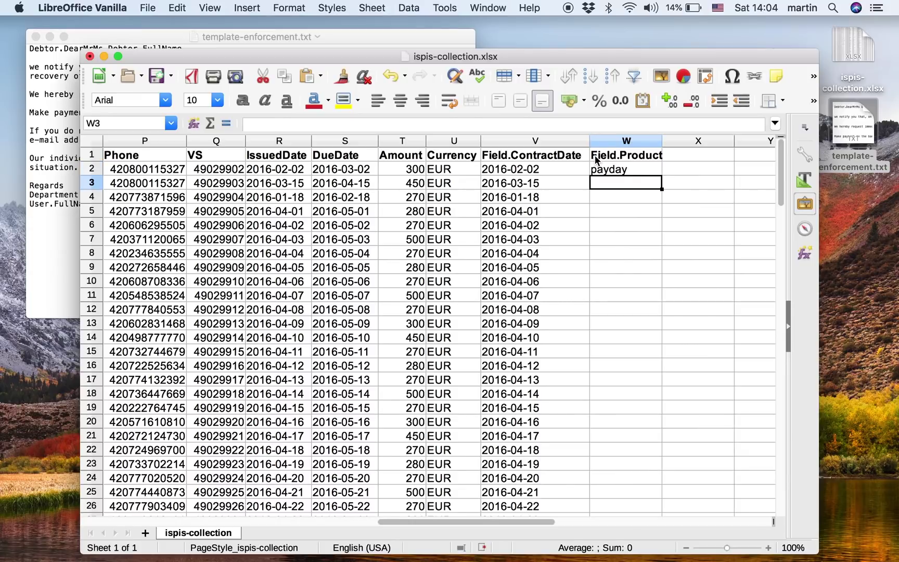
key("Up")
double_click(660, 176)
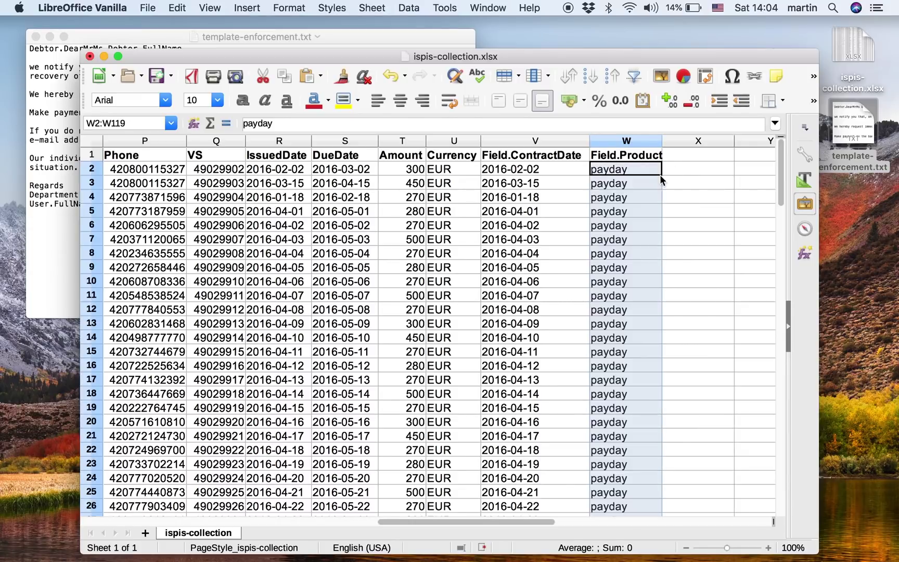
left_click(656, 170)
Step: Return to cell A1 and save the spreadsheet
key("Left")
key("Home")
key("Left")
key("Left")
key("Left")
key("Left")
key("Left")
key("Left")
key("Left")
key("Left")
key("Left")
key("Left")
key("Left")
key("Left")
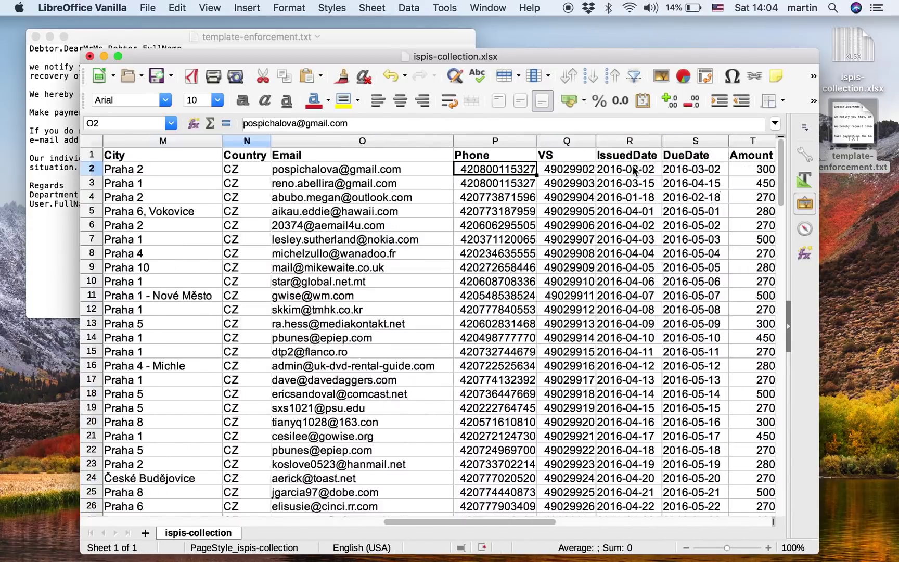
key("Left")
key("Left")
key("Left")
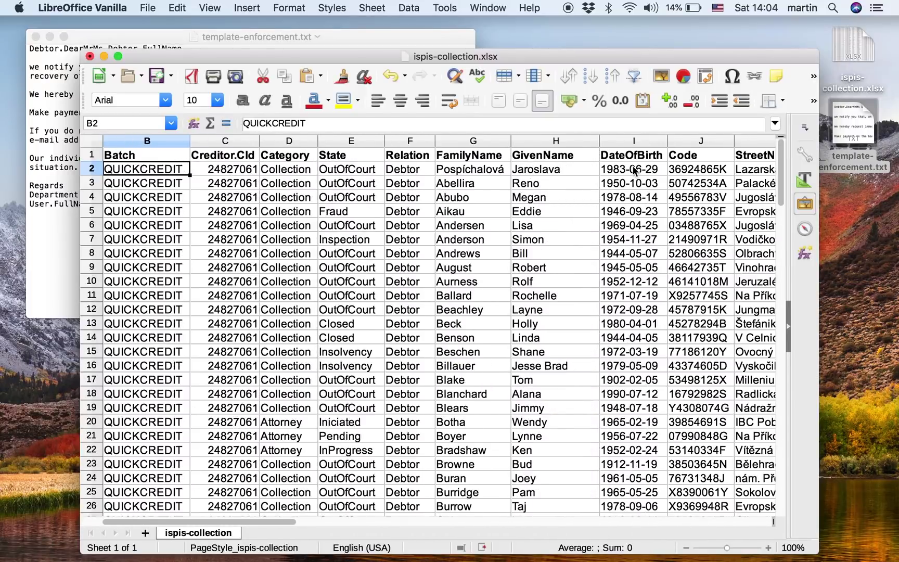
key("Up")
key("super+s")
key("super+Tab")
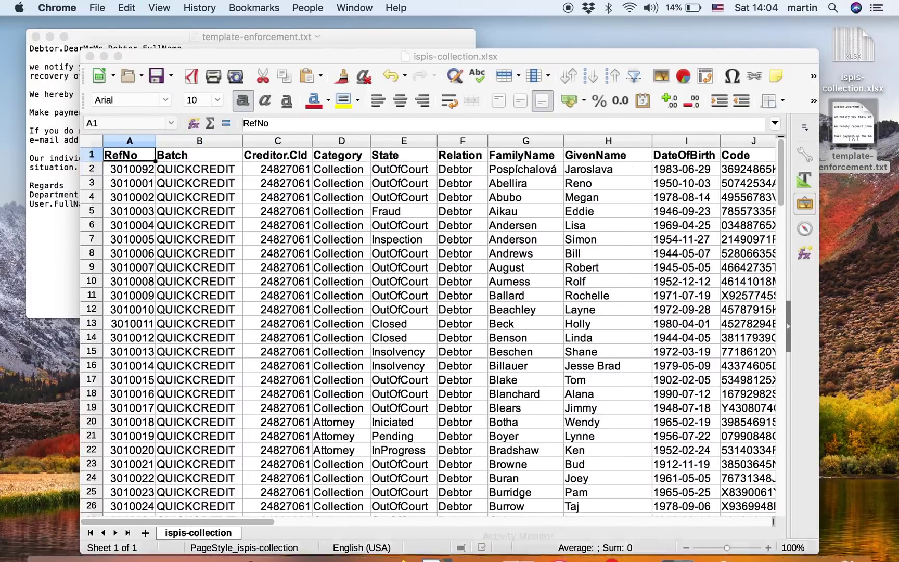
Step: Close the import dialog and create case groups QUICKCREDIT and SUPERCREDIT via Dashboard's Run action
left_click(812, 537)
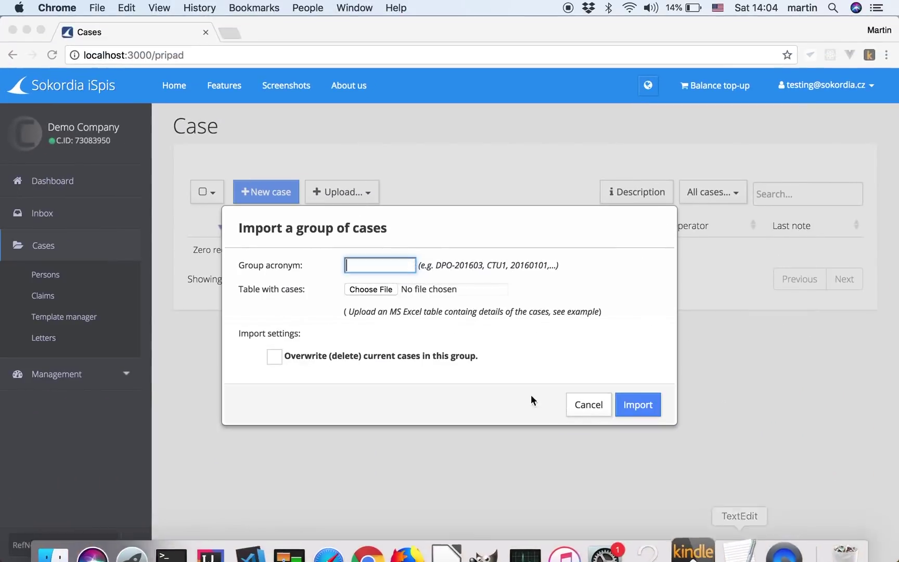
key("Escape")
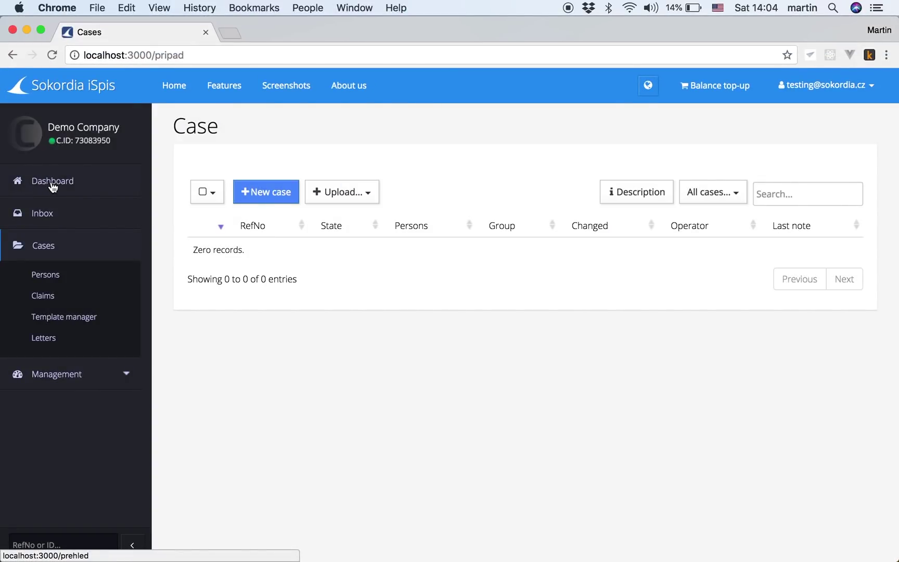
left_click(53, 184)
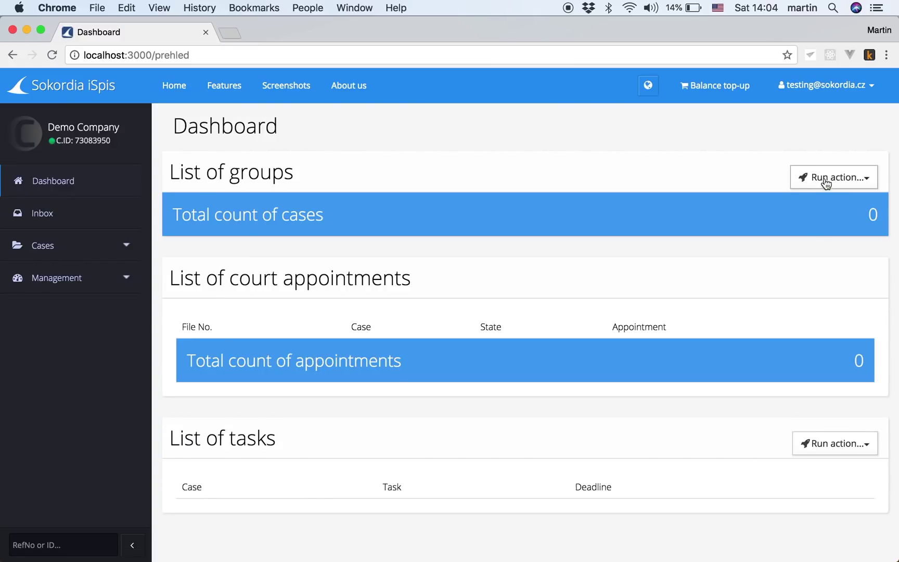
left_click(826, 180)
left_click(817, 203)
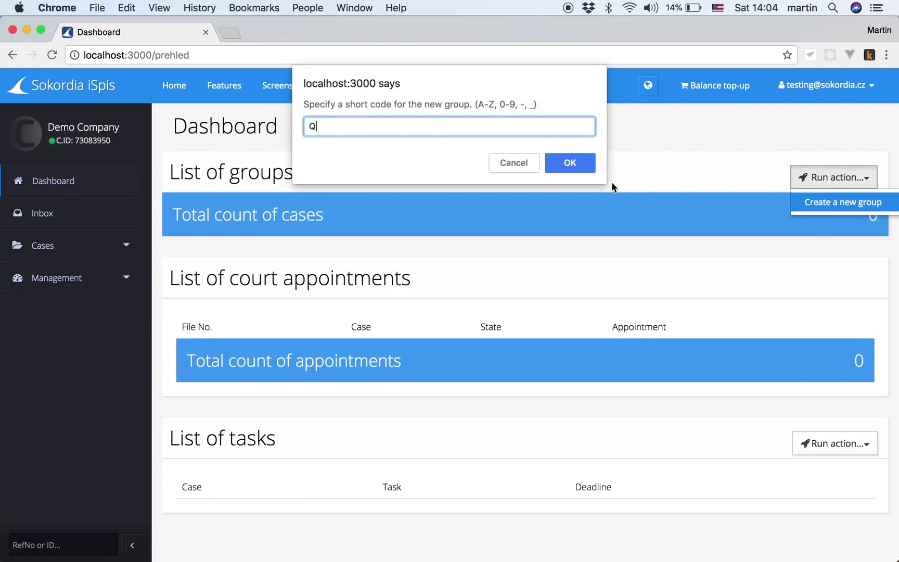
type("QUICKCREDIT")
key("Return")
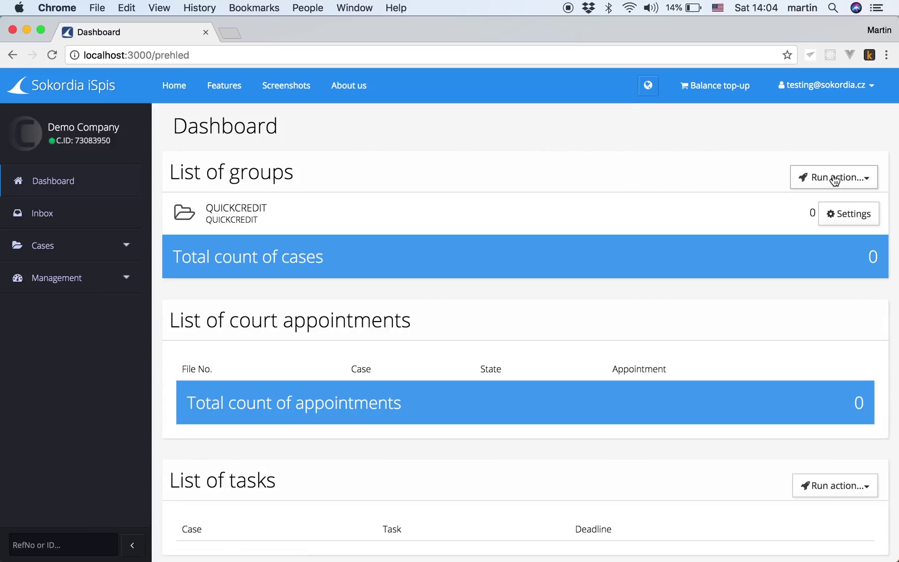
left_click(834, 180)
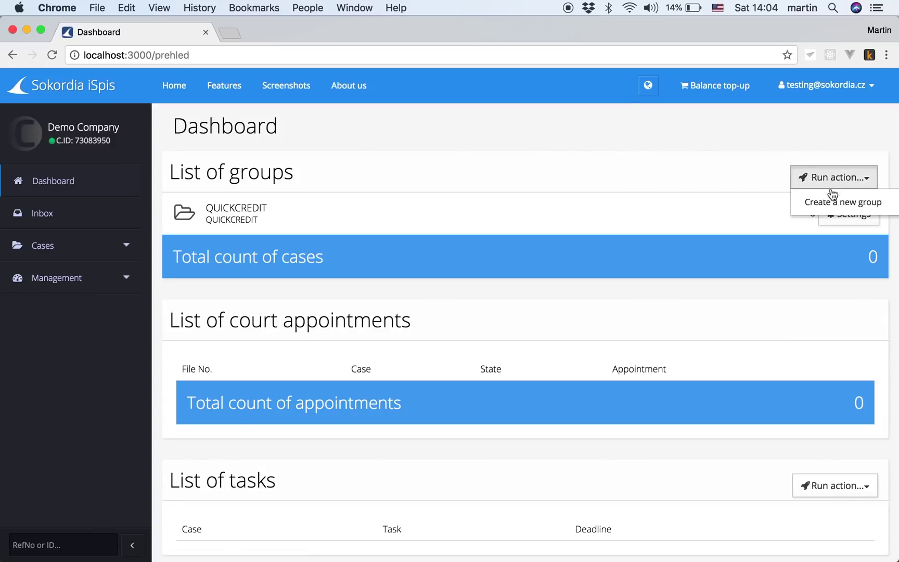
left_click(825, 199)
type("SUPERC")
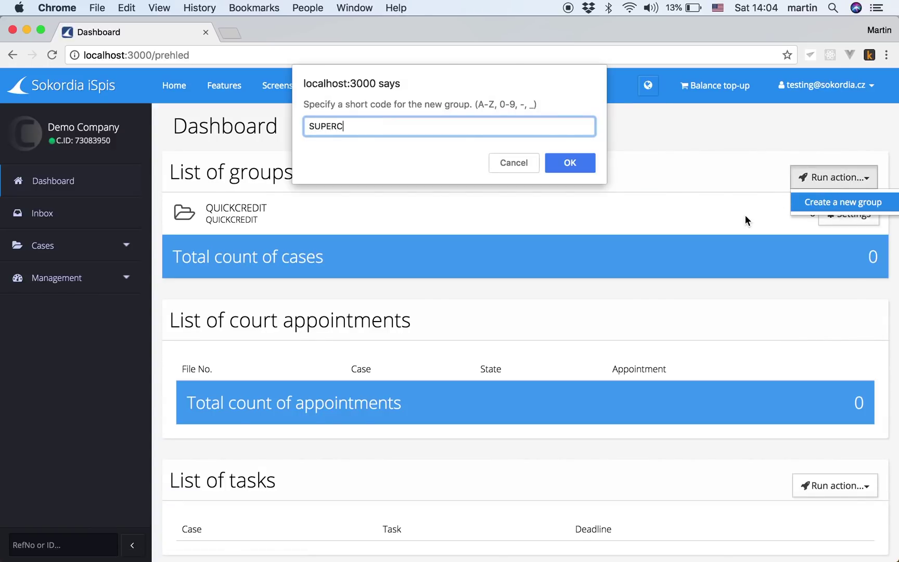
type("REDIT")
key("Return")
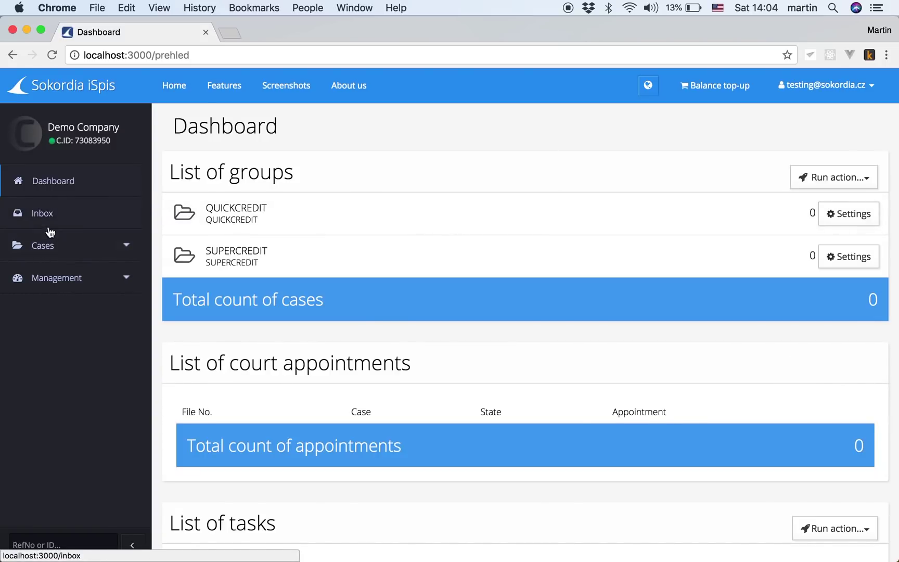
left_click(45, 246)
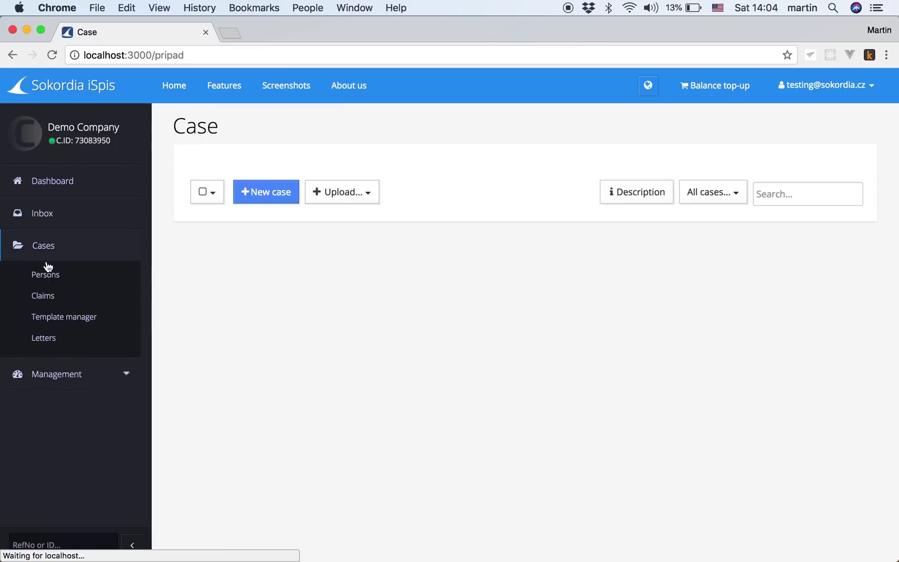
Step: Add legal person Quick Credit, Ltd. with C.ID 24827061 under Persons and save it
left_click(44, 277)
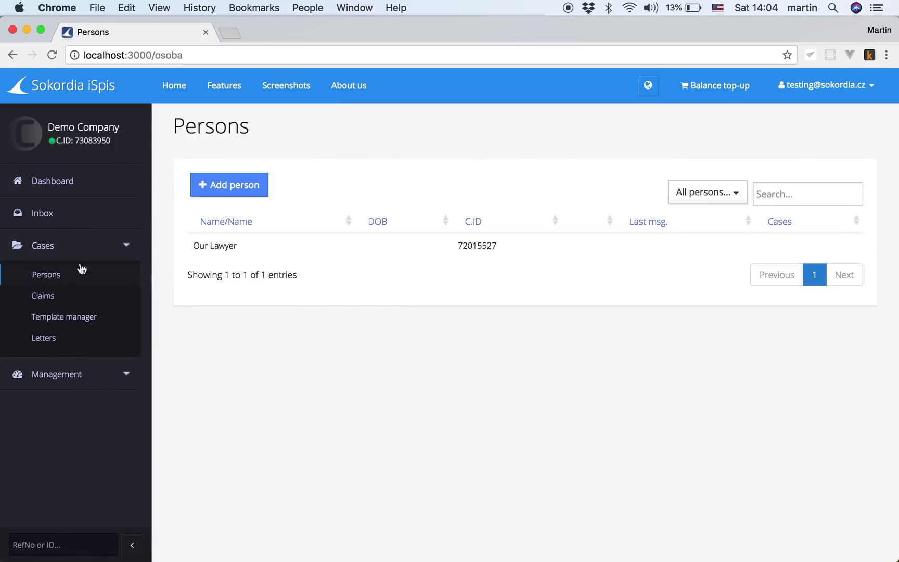
left_click(233, 186)
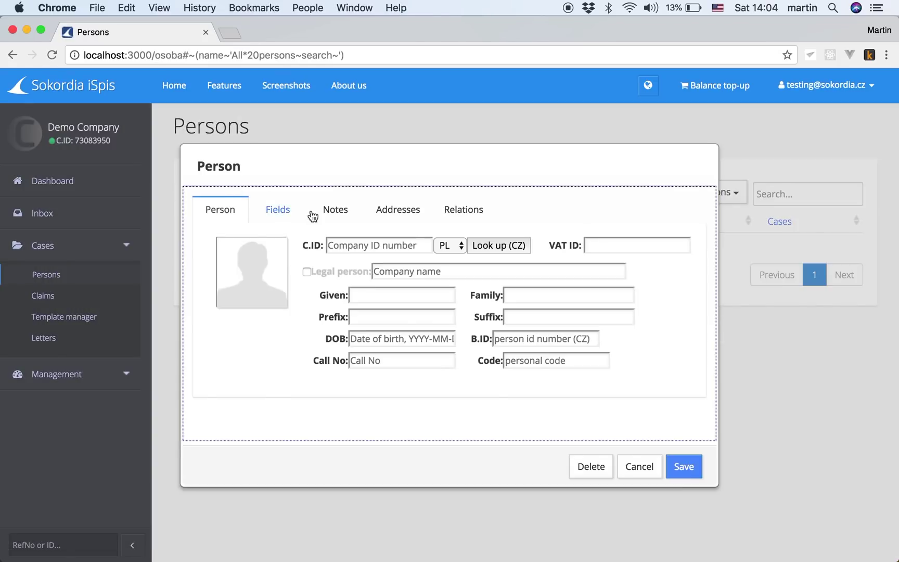
left_click(330, 273)
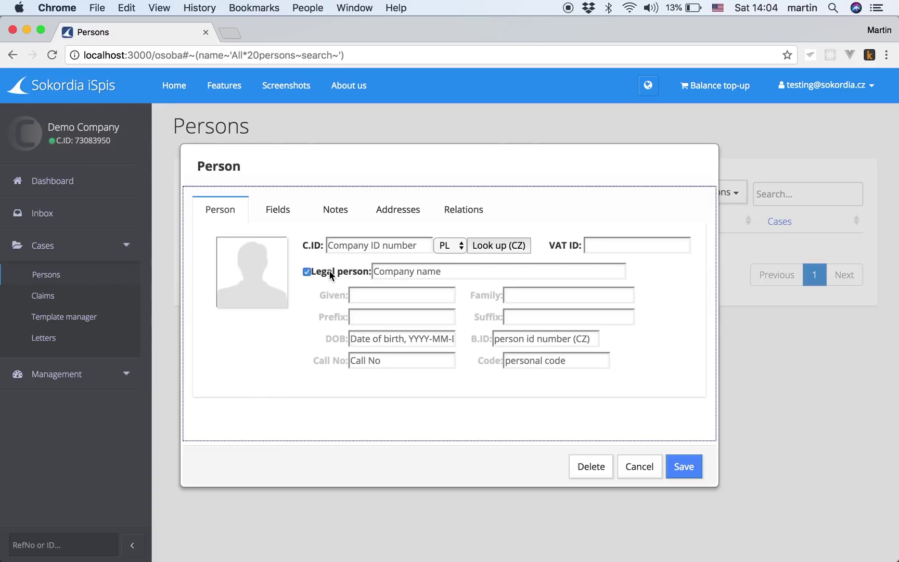
left_click(395, 271)
type("Quick ")
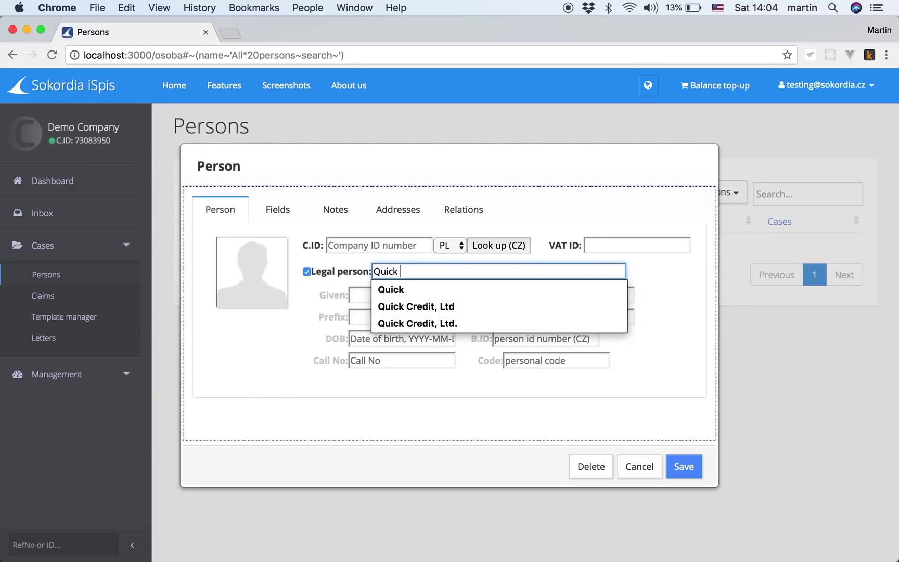
type("Credit, Ltd.")
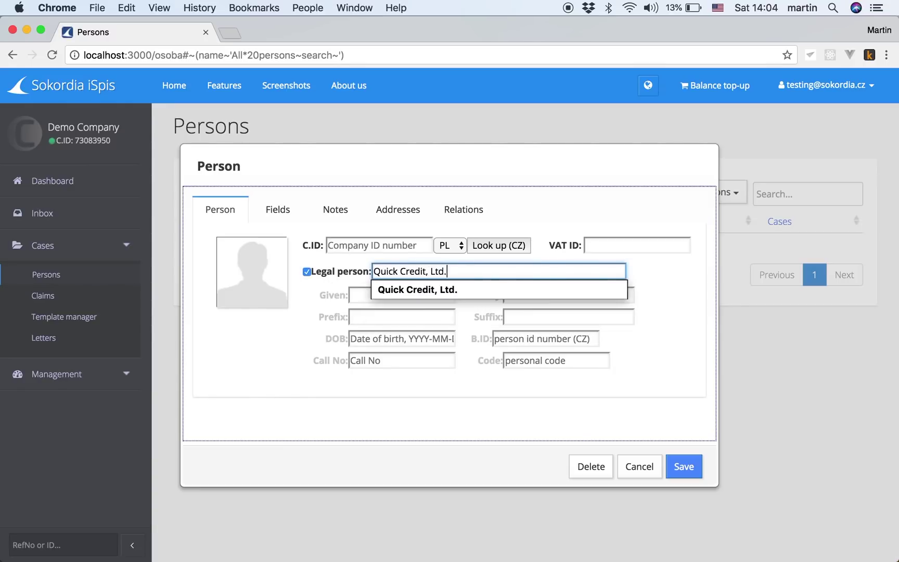
left_click(360, 240)
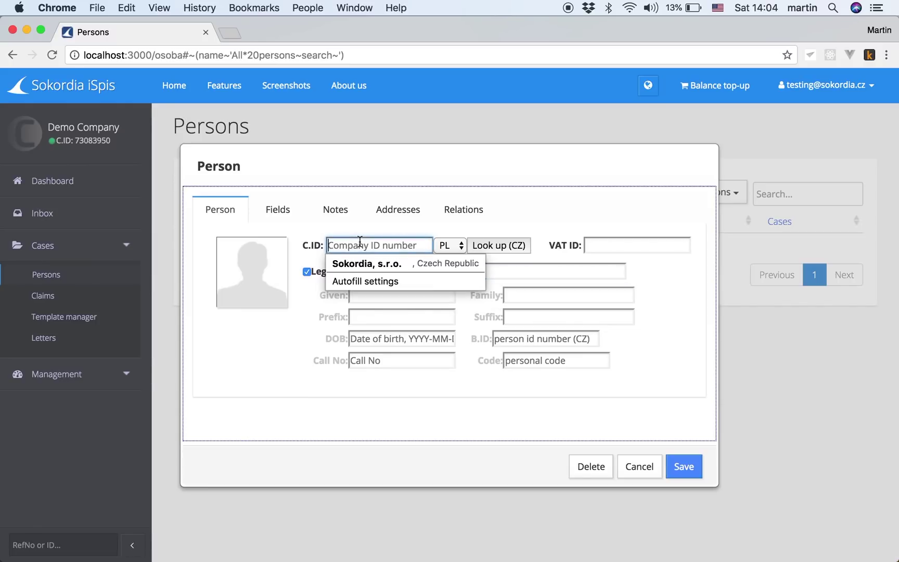
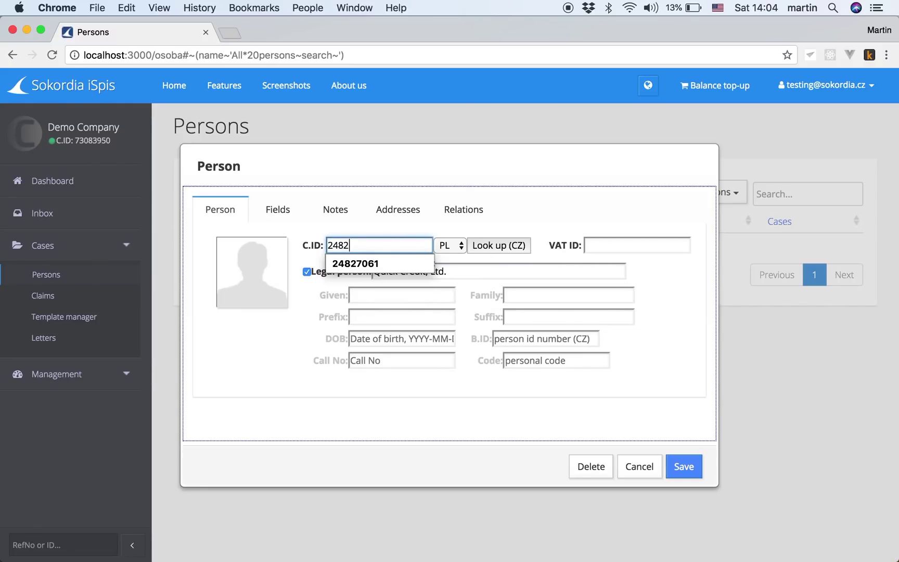
left_click(381, 263)
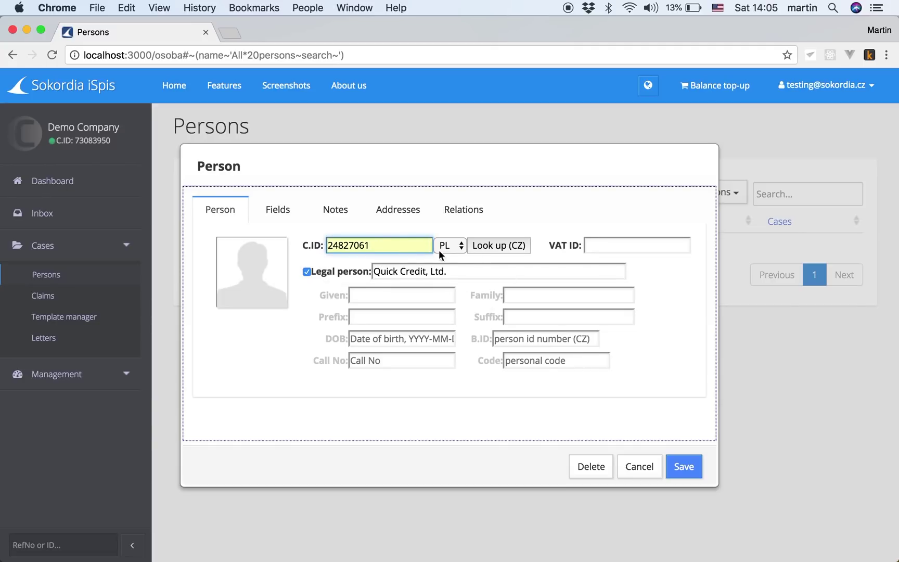
left_click(684, 471)
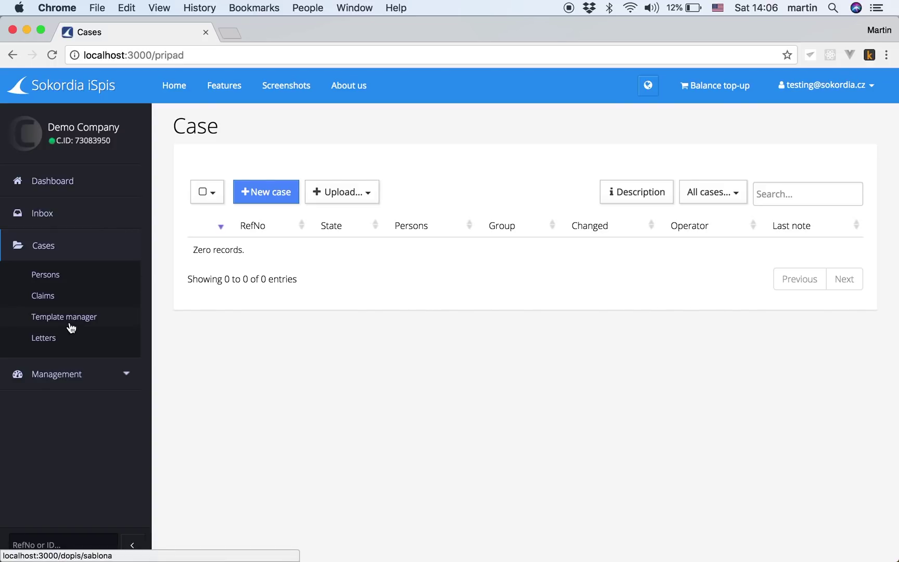
Step: Import ispis-collection.xlsx as a set of cases and open the first imported case
left_click(338, 191)
left_click(357, 223)
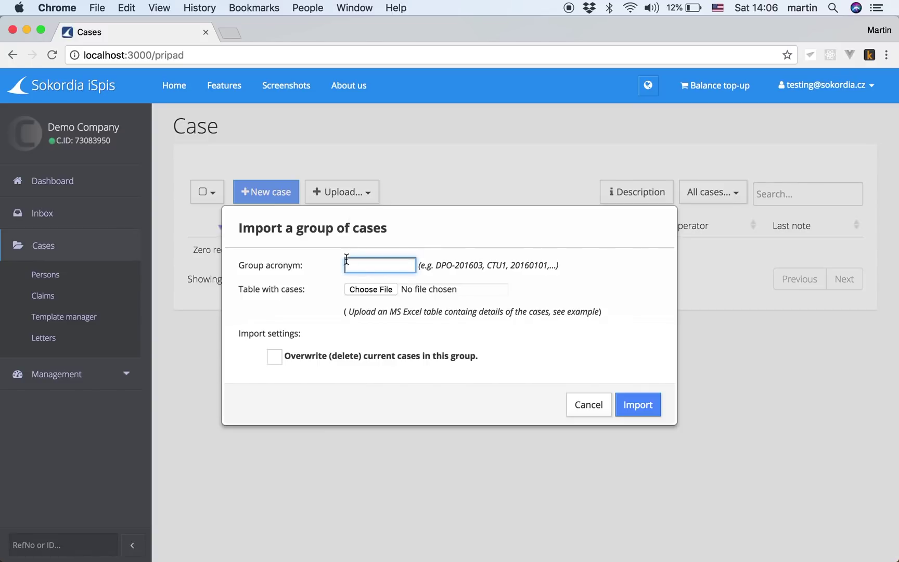
key("space")
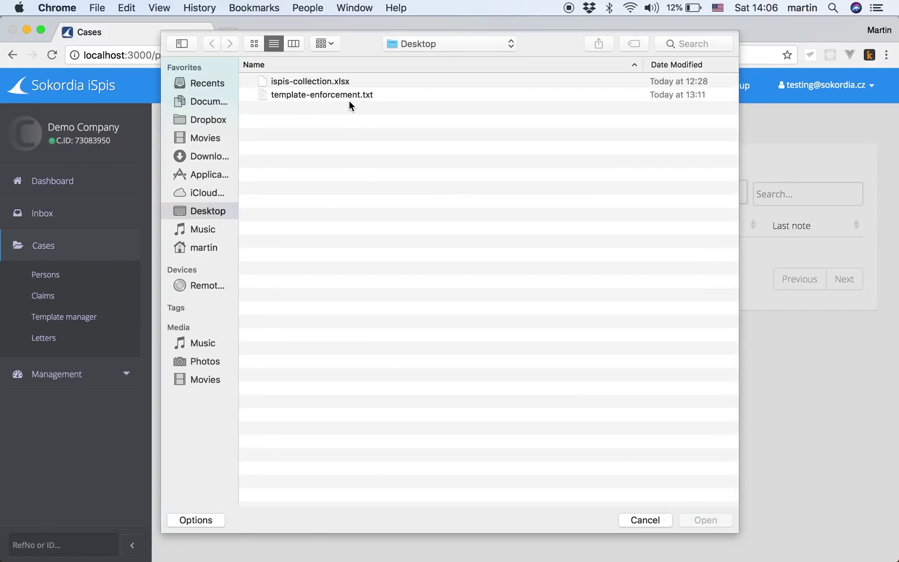
double_click(302, 81)
left_click(635, 410)
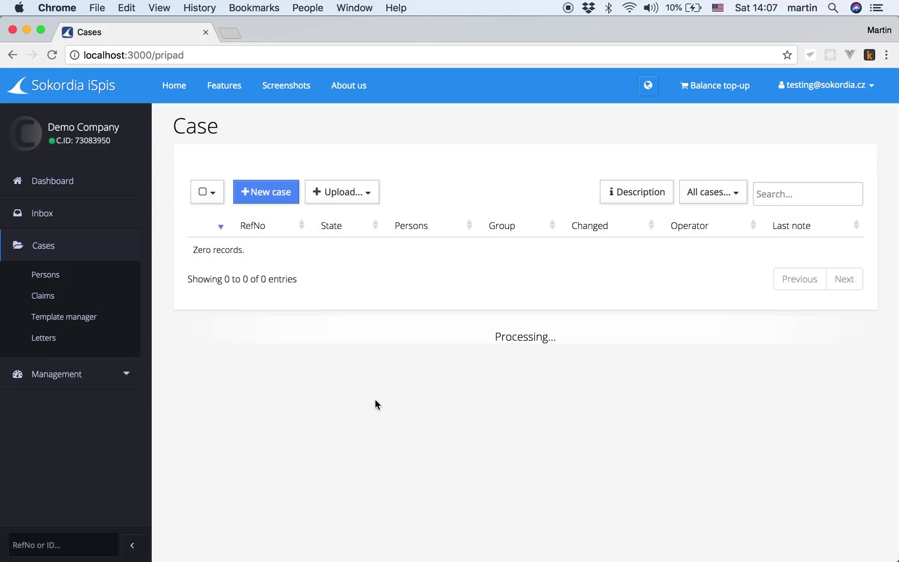
left_click(426, 250)
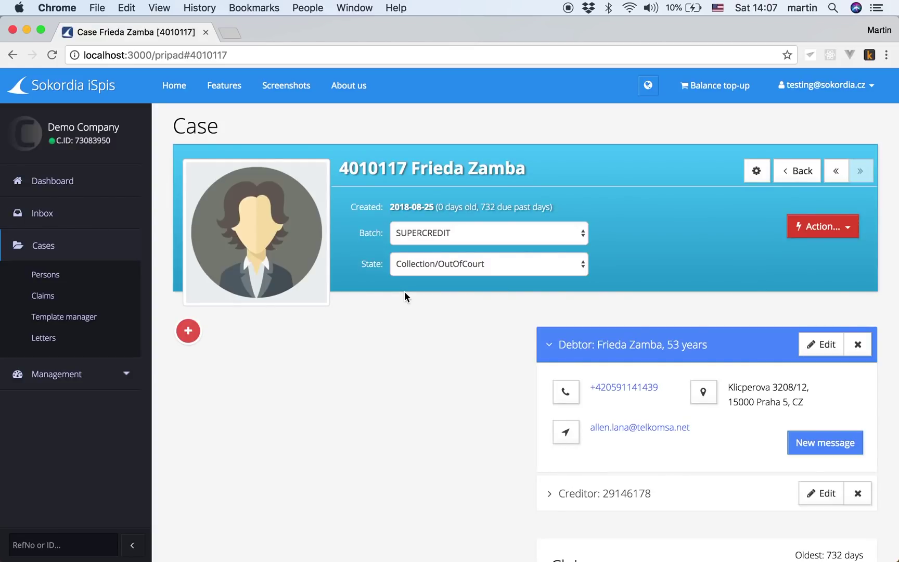
Step: Open and dismiss the debtor's edit form, then scroll down to the Claims section
left_click(812, 346)
key("Escape")
scroll(462, 433, "down", 3)
scroll(461, 431, "down", 3)
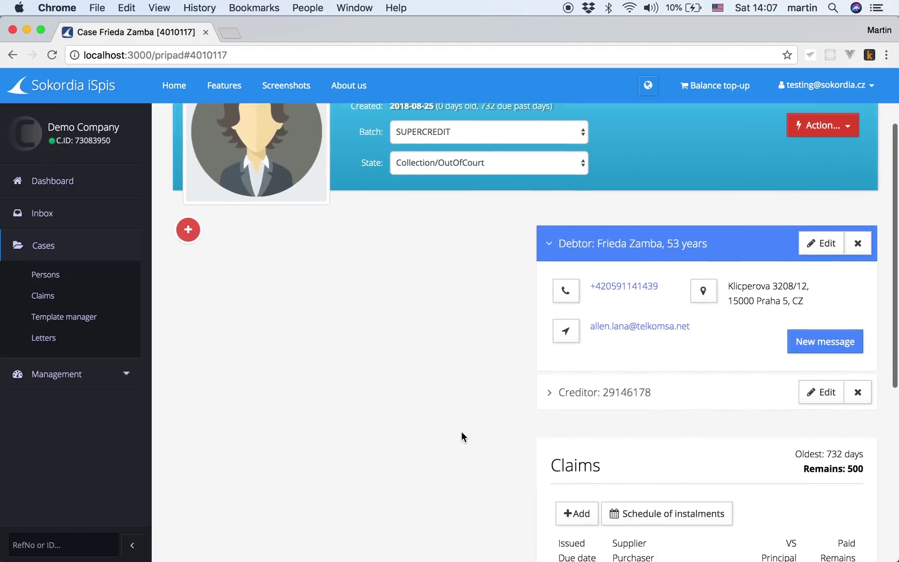
scroll(461, 431, "down", 10)
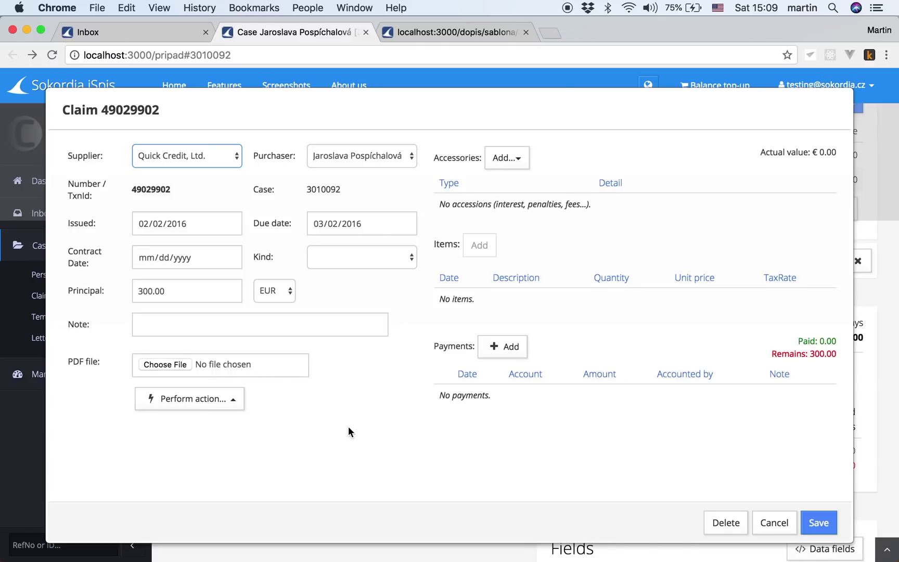
Step: Append a 20 EUR payment in the claim's Payments section and save the claim
left_click(518, 161)
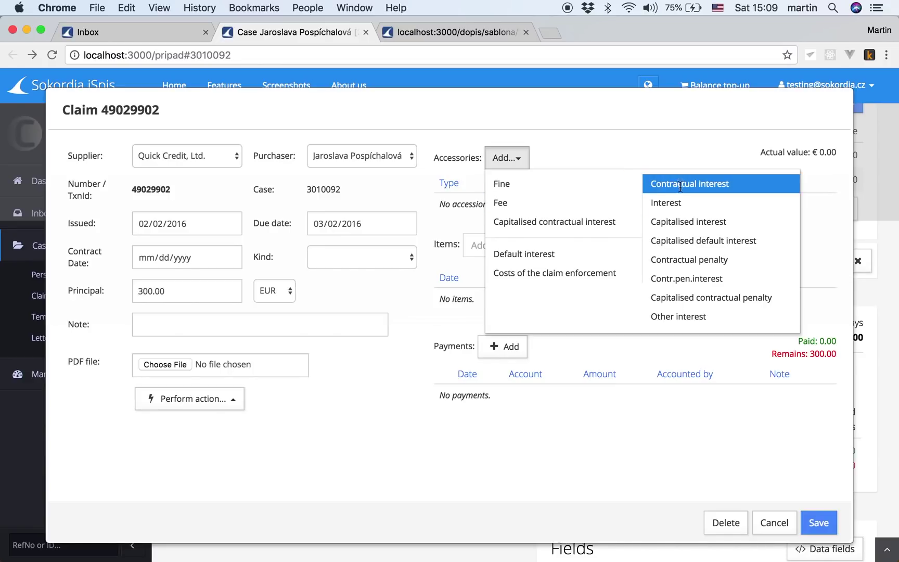
left_click(615, 156)
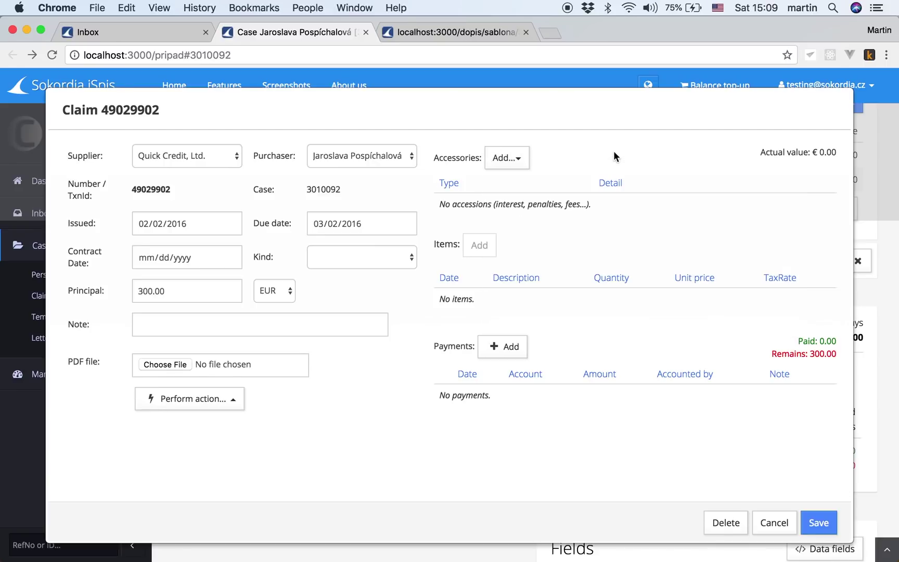
left_click(510, 346)
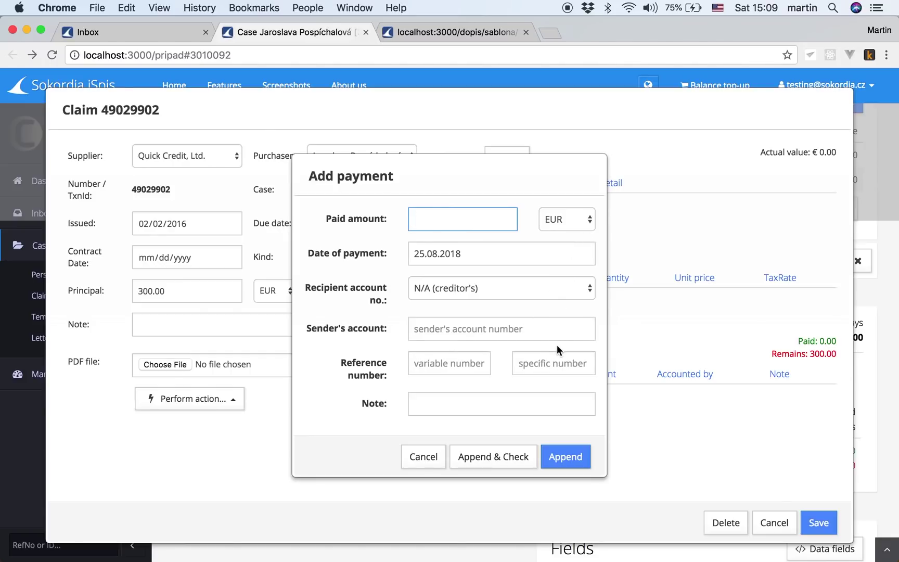
type("20")
left_click(569, 463)
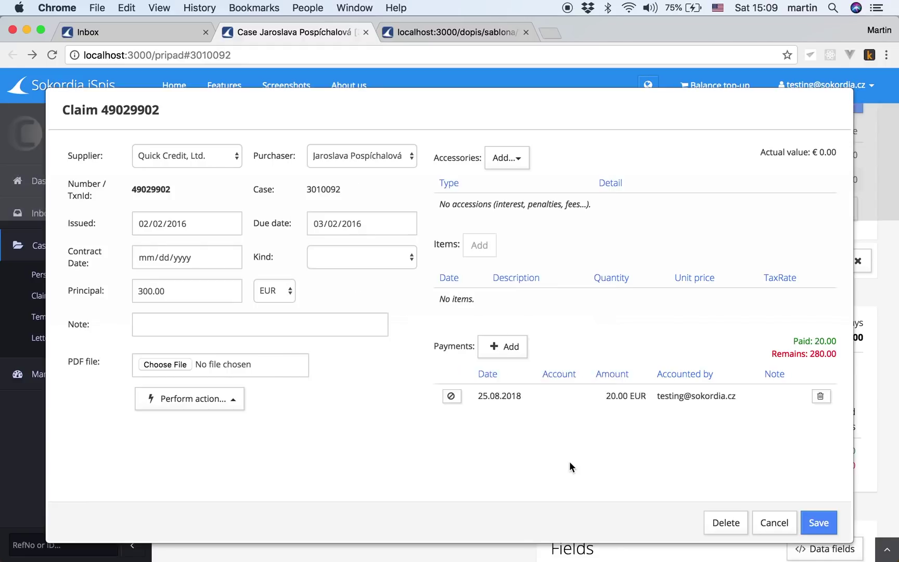
left_click(821, 526)
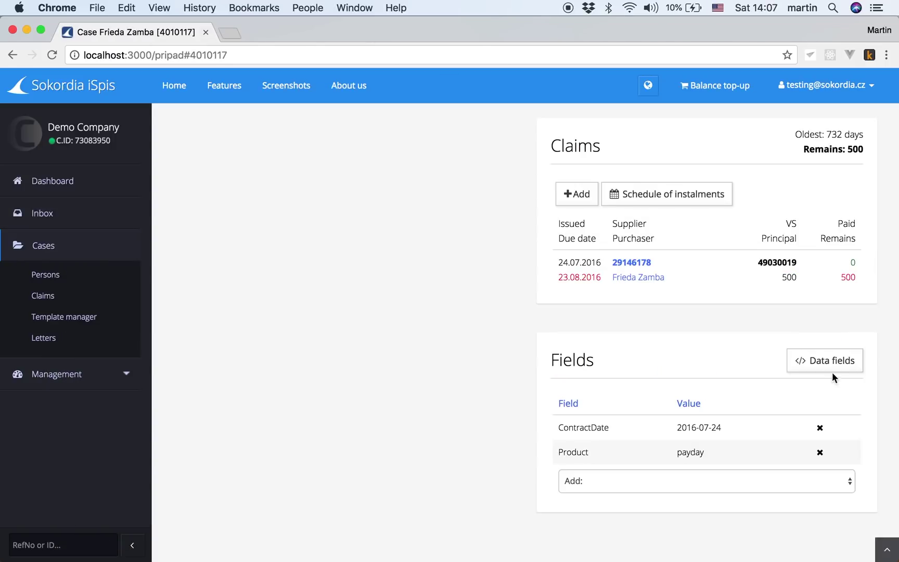
Step: Scroll through the Data fields list and its example values, close it, and go to the Template manager
left_click(813, 363)
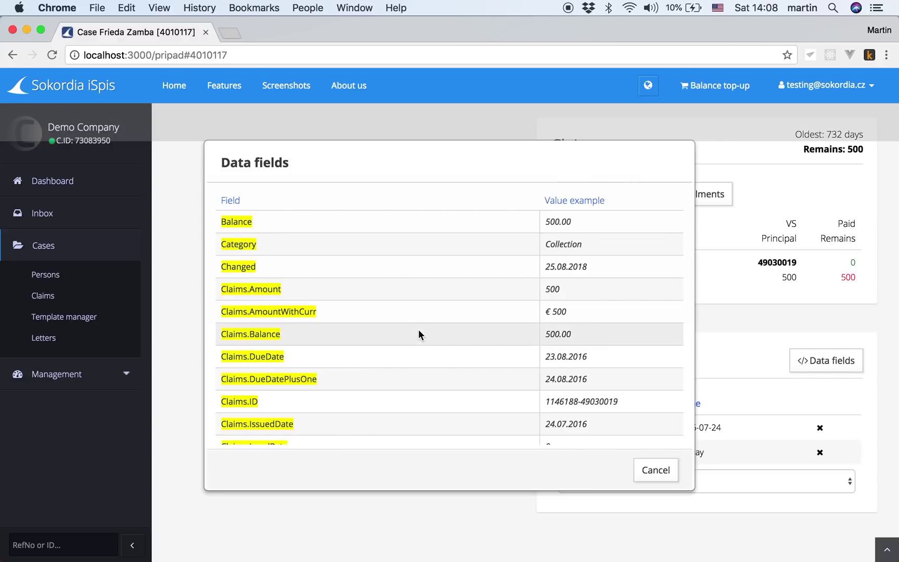
scroll(419, 334, "down", 15)
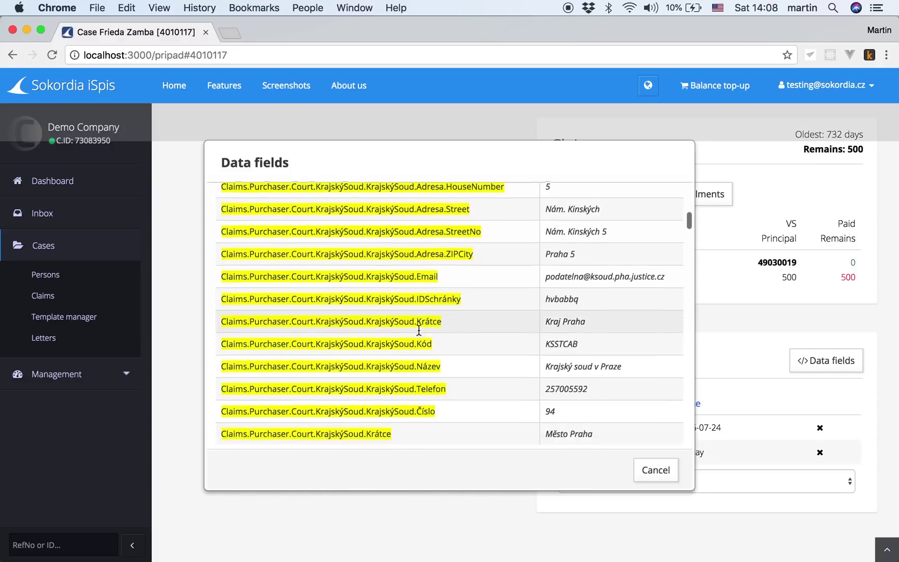
scroll(419, 330, "down", 15)
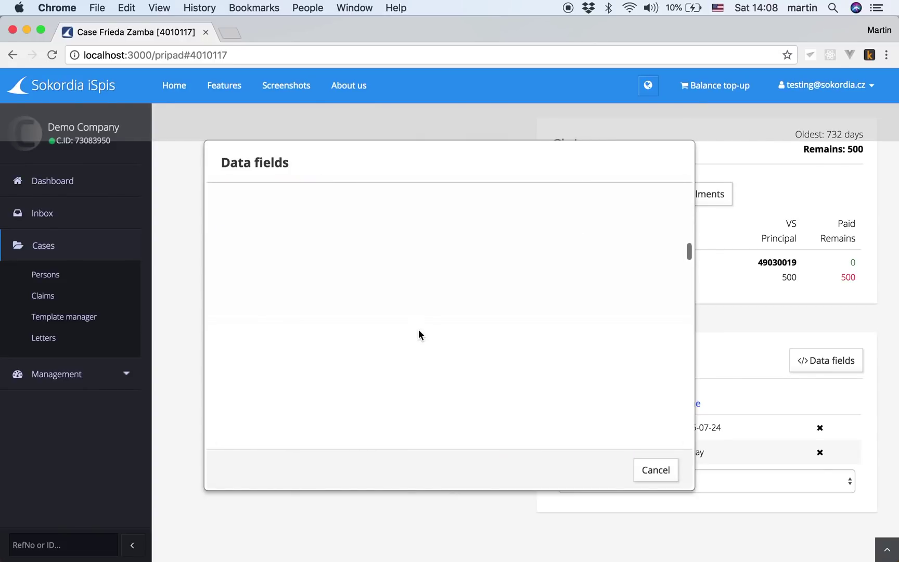
scroll(419, 331, "down", 10)
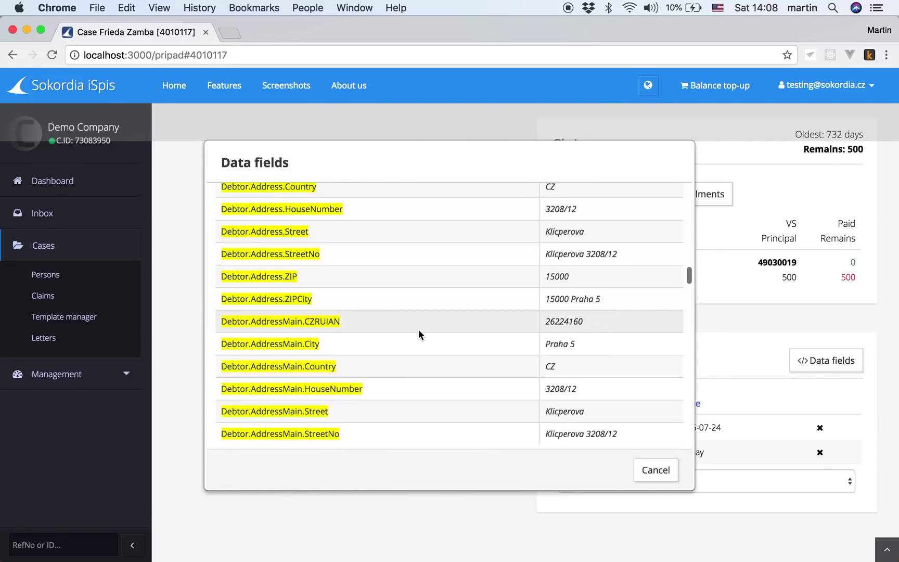
scroll(419, 333, "down", 5)
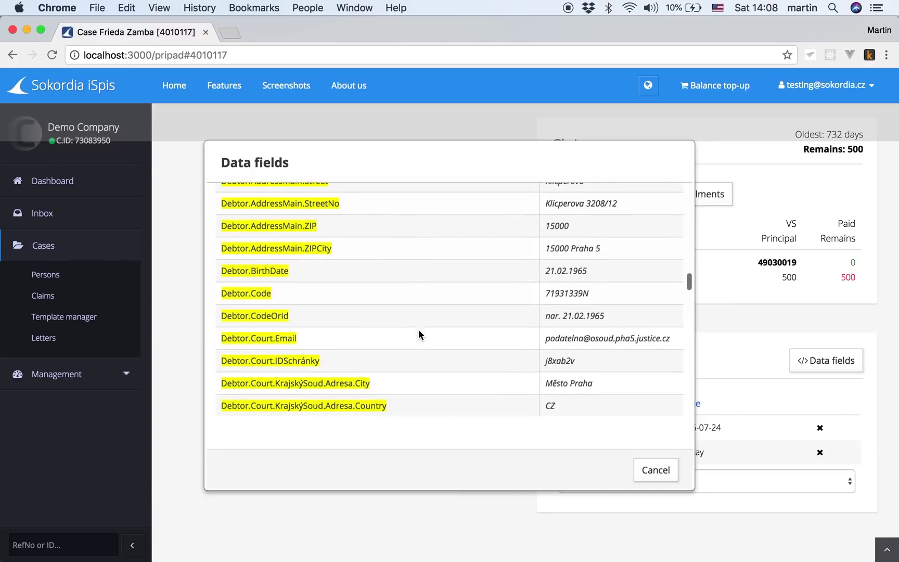
scroll(419, 333, "down", 8)
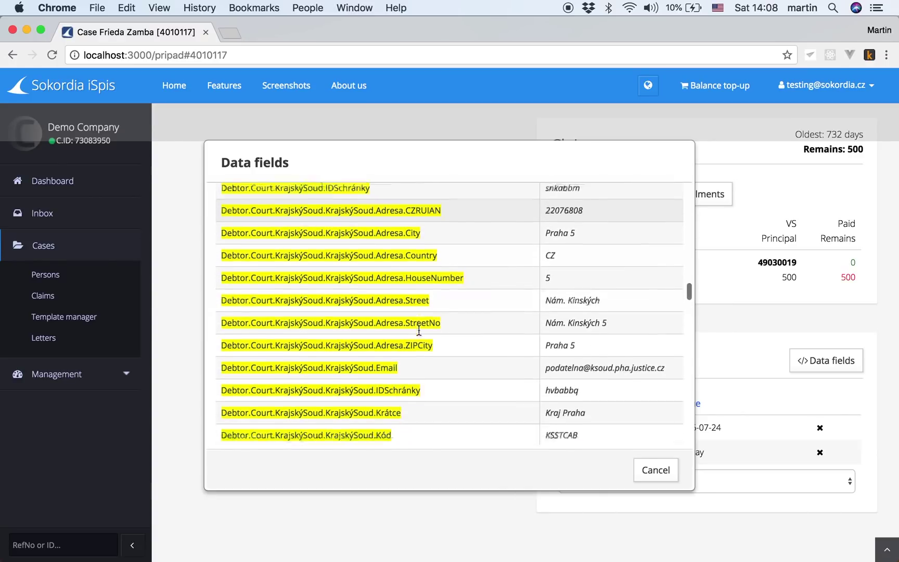
scroll(419, 329, "down", 10)
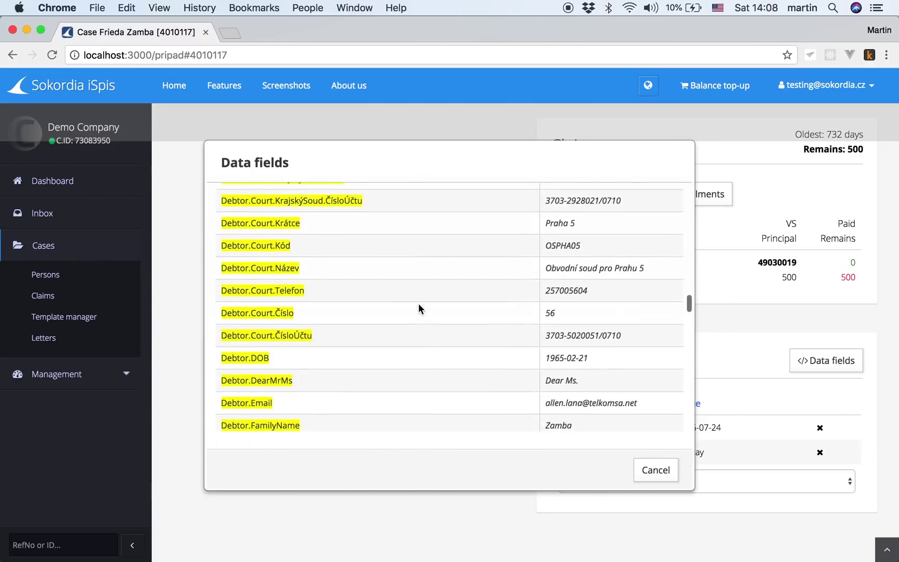
scroll(419, 308, "down", 4)
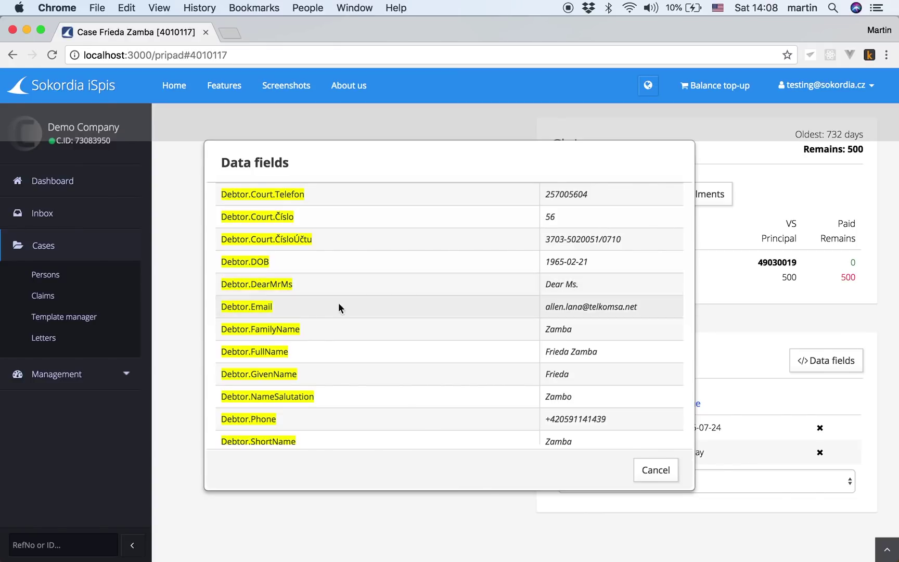
left_click(571, 351)
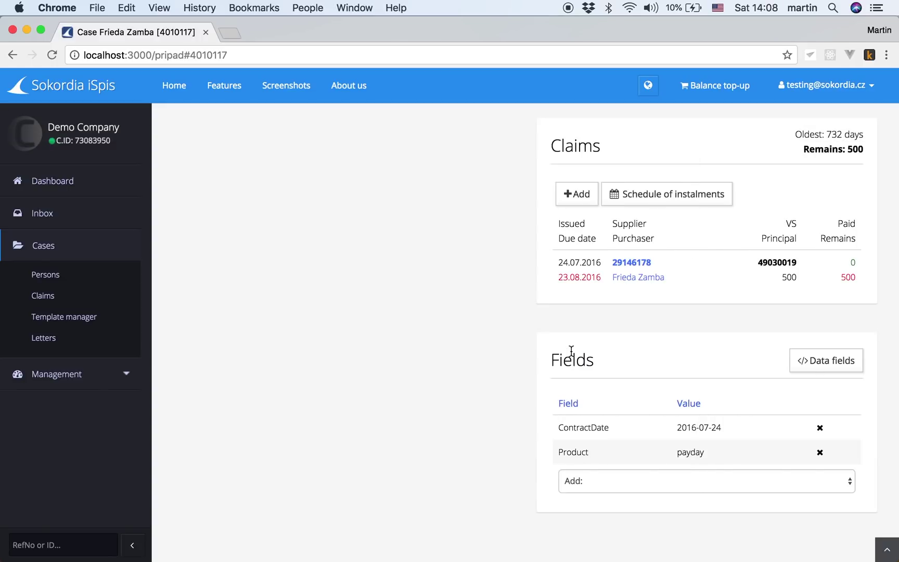
left_click(79, 321)
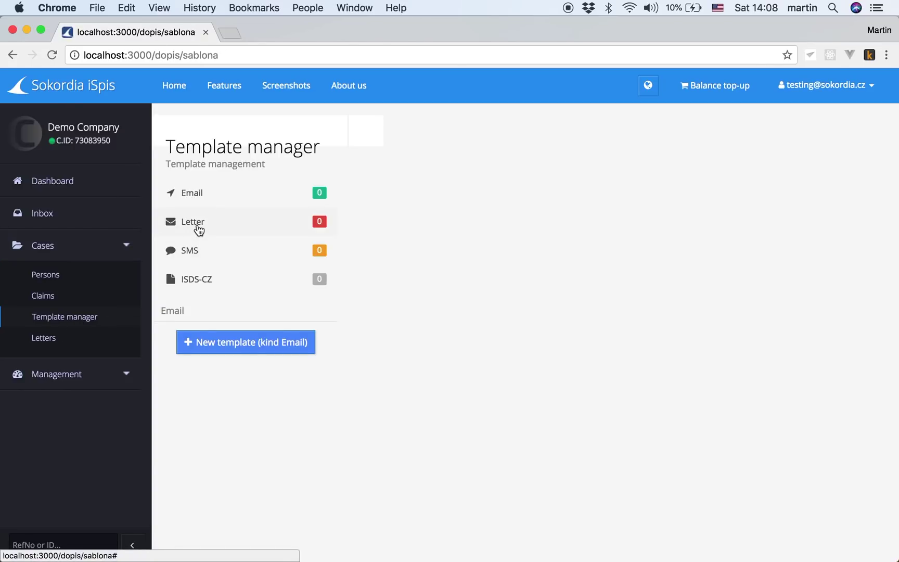
Step: Create a new Hybrid letter template and rename it Notice 1
left_click(198, 227)
left_click(242, 344)
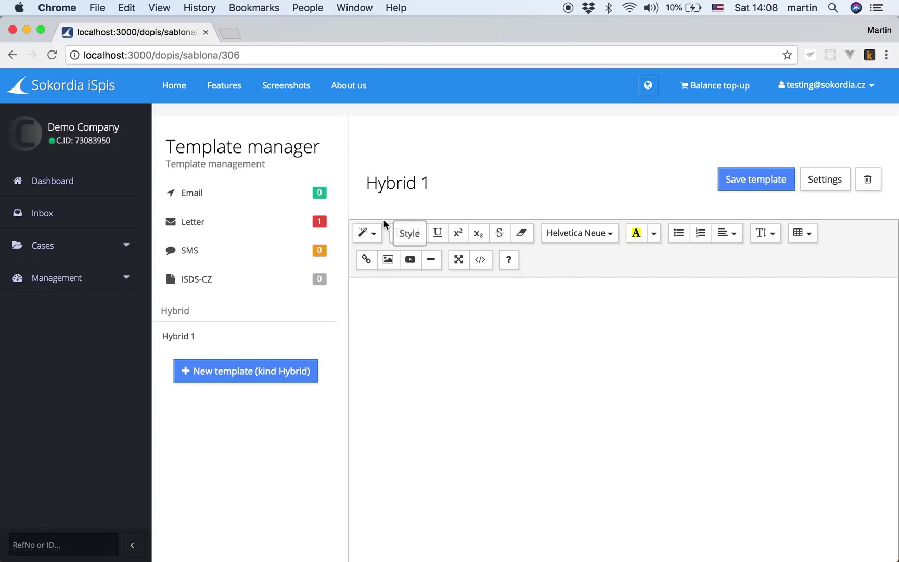
left_click(376, 179)
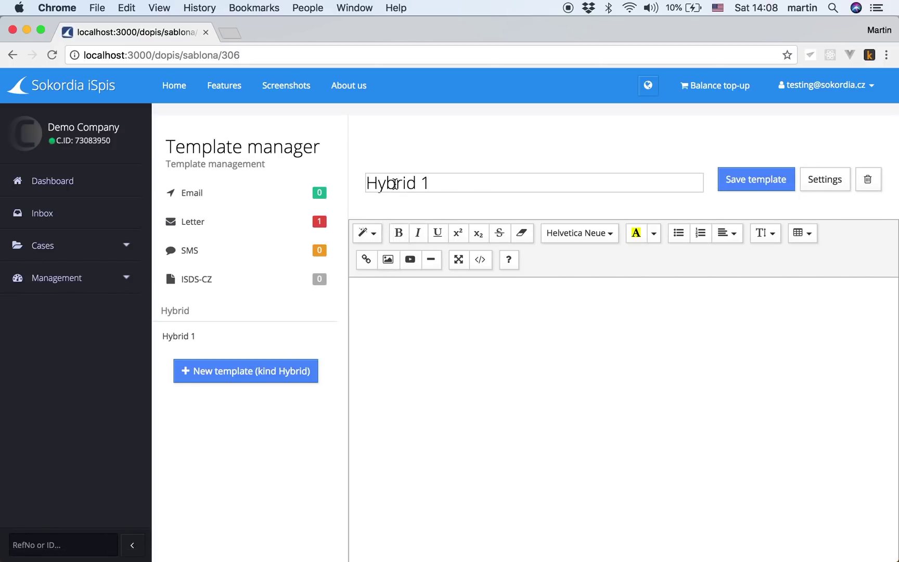
double_click(395, 185)
type("Notice")
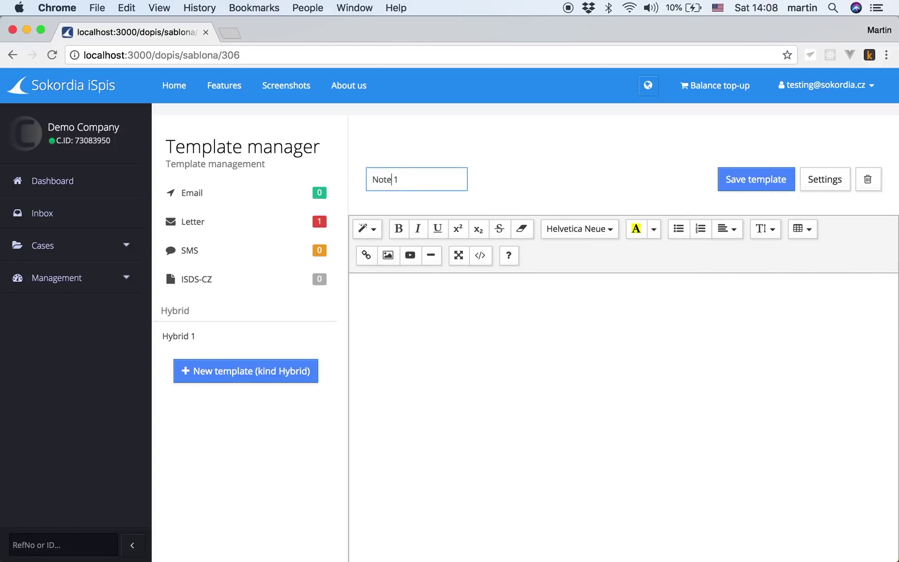
left_click(410, 294)
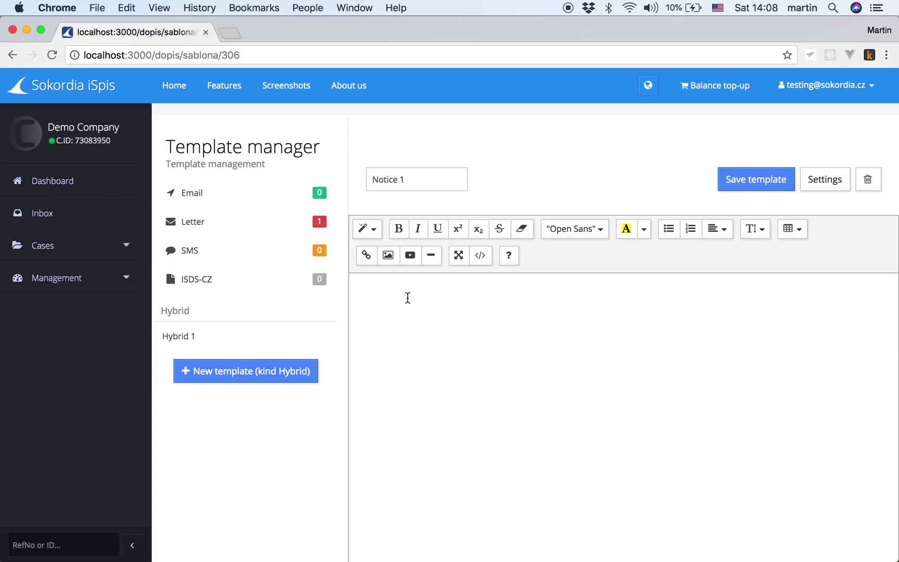
Step: Copy all the text from template-enforcement.txt and return to the browser's template editor
left_click(26, 29)
left_click(52, 135)
key("super+a")
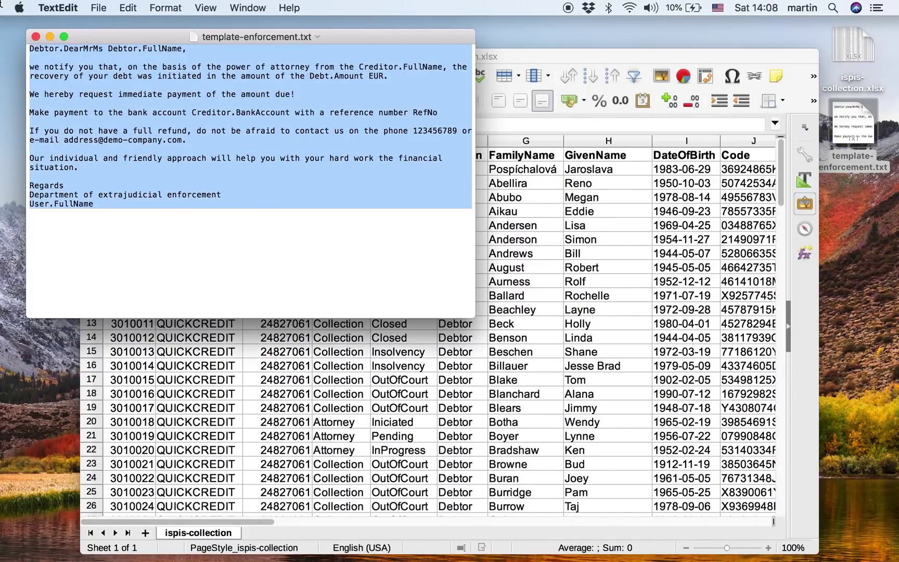
key("super+c")
key("super+Tab")
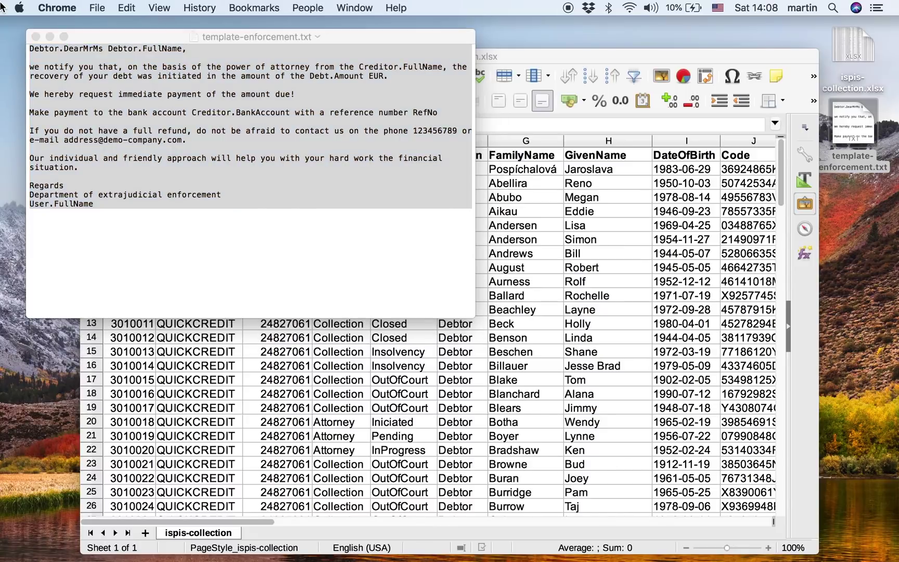
left_click(813, 543)
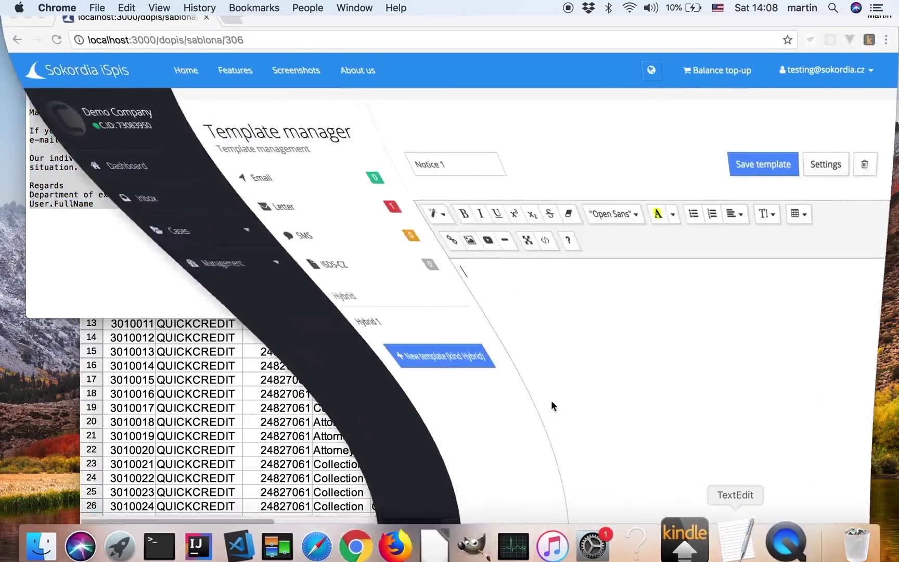
Step: Paste the letter text into the body and highlight Debtor.DearMrMs, Debtor.FullName and Creditor.FullName in yellow
left_click(423, 328)
key("super+v")
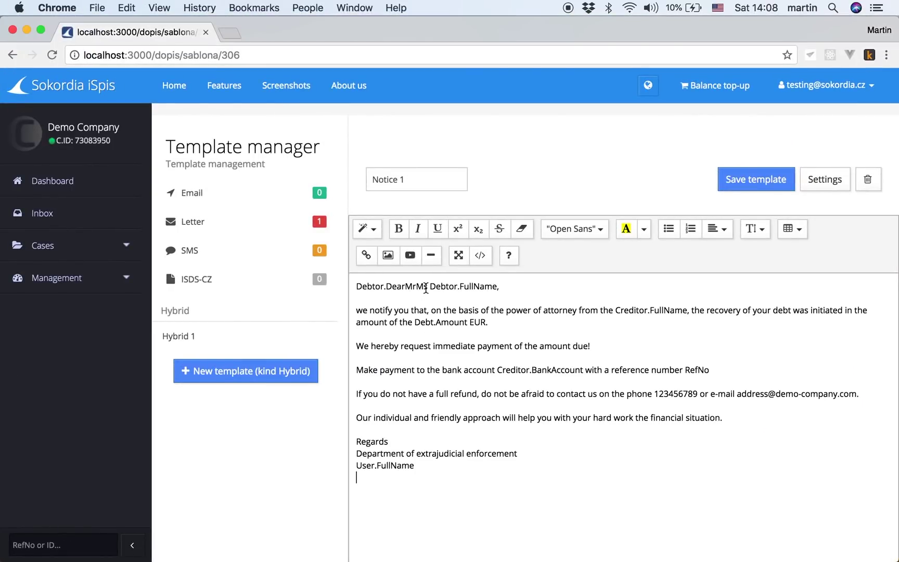
double_click(426, 286)
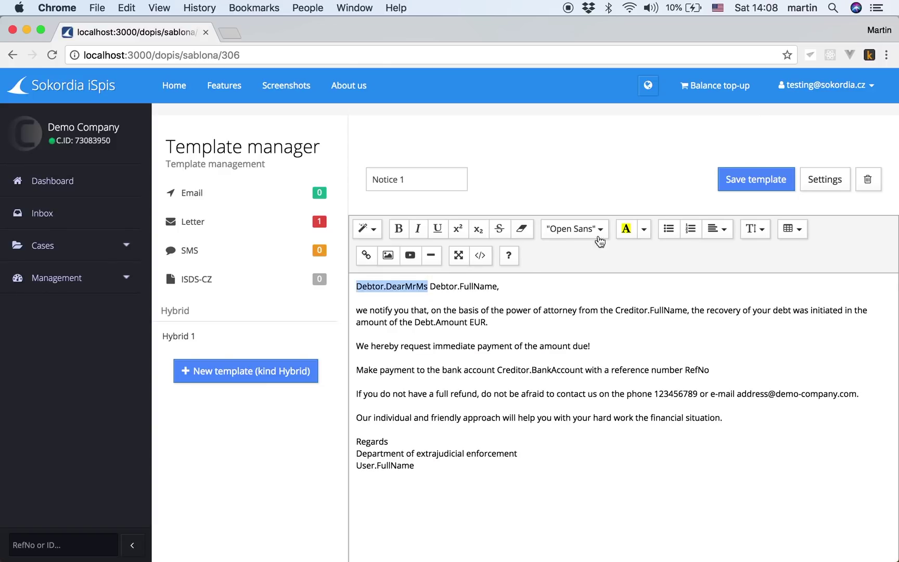
left_click(626, 229)
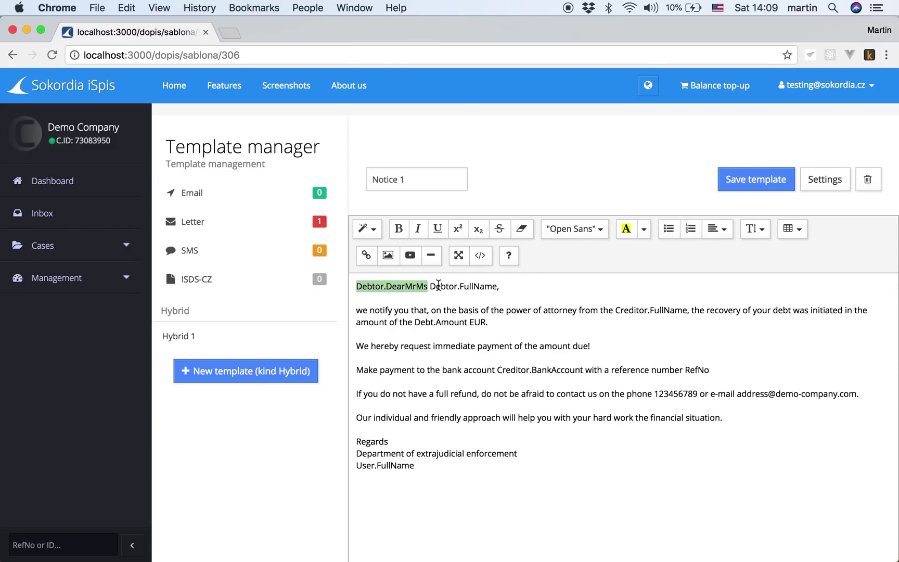
left_click_drag(430, 286, 499, 286)
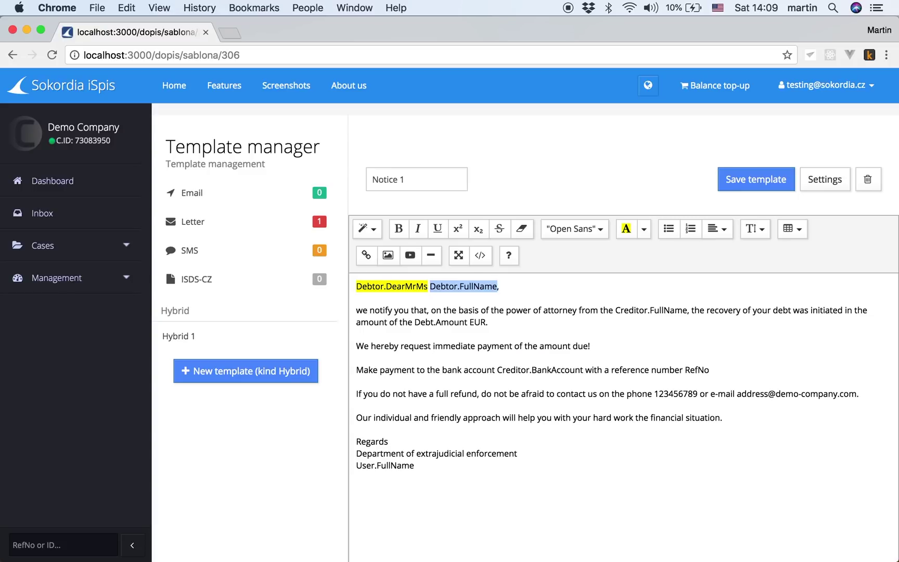
left_click(626, 229)
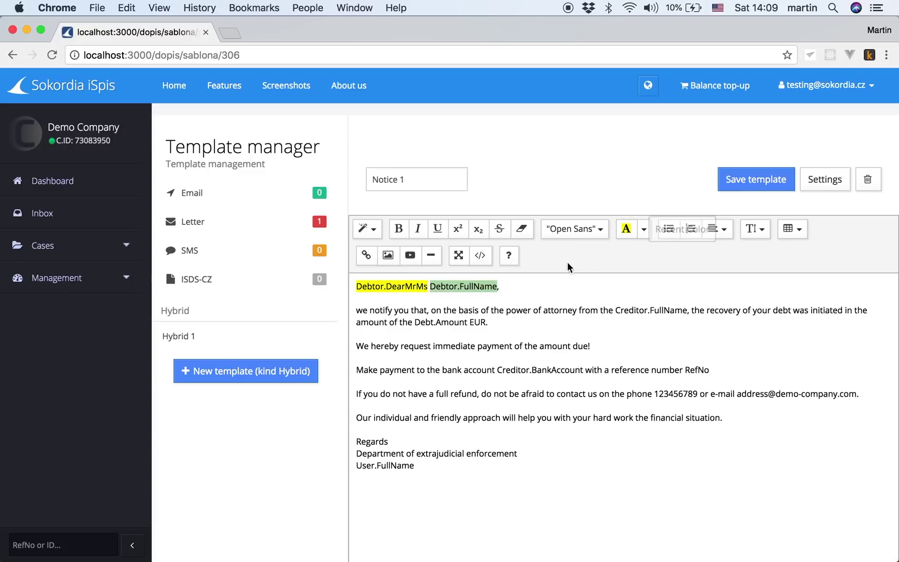
left_click(617, 311)
left_click_drag(616, 310, 687, 311)
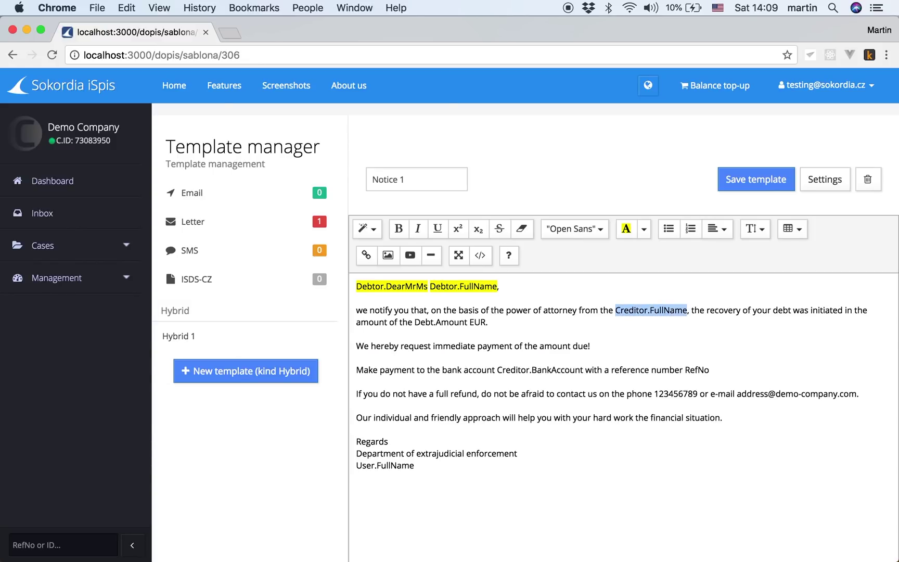
left_click(626, 229)
Step: Highlight the Debt.Amount, Creditor.BankAccount, RefNo and User.FullName placeholders, then save the template
left_click_drag(415, 323, 465, 322)
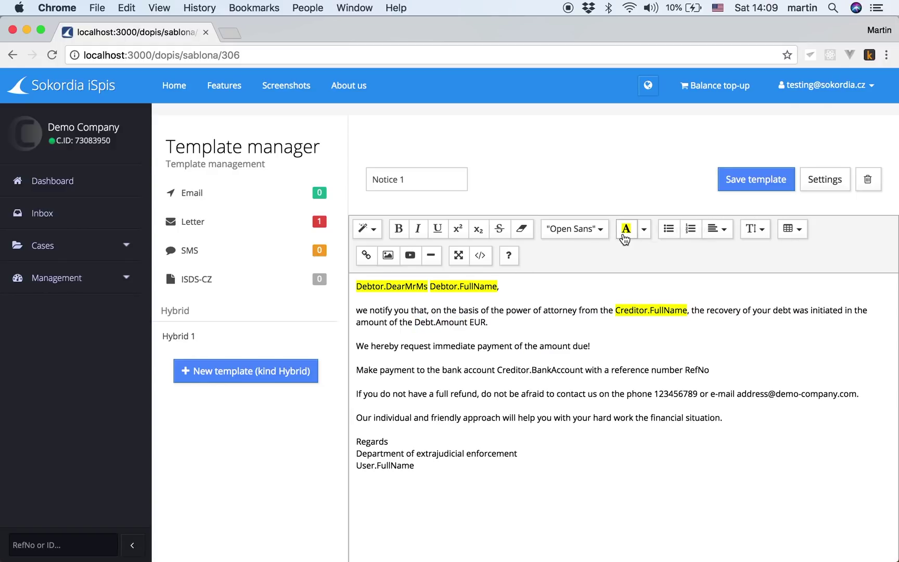
left_click(416, 322)
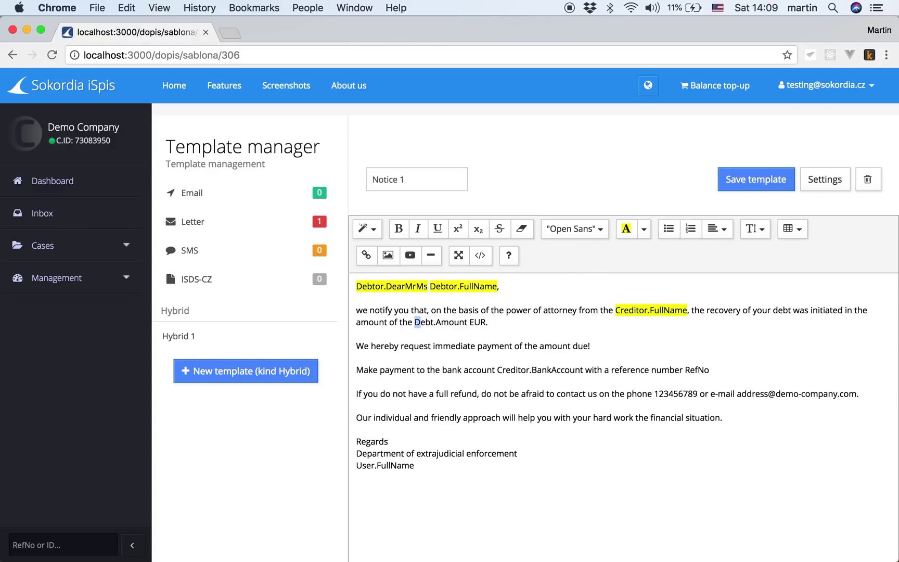
left_click_drag(416, 322, 468, 323)
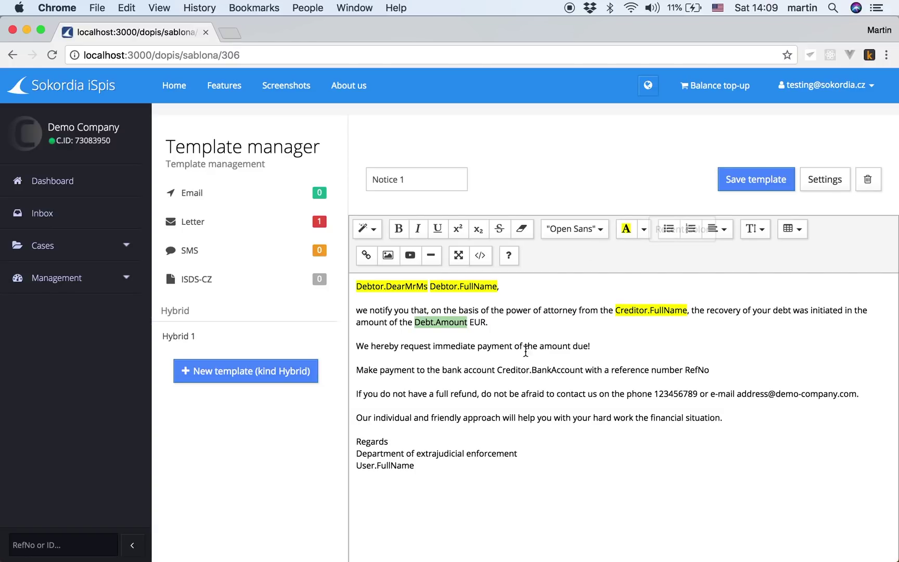
left_click(498, 370)
left_click_drag(498, 370, 580, 370)
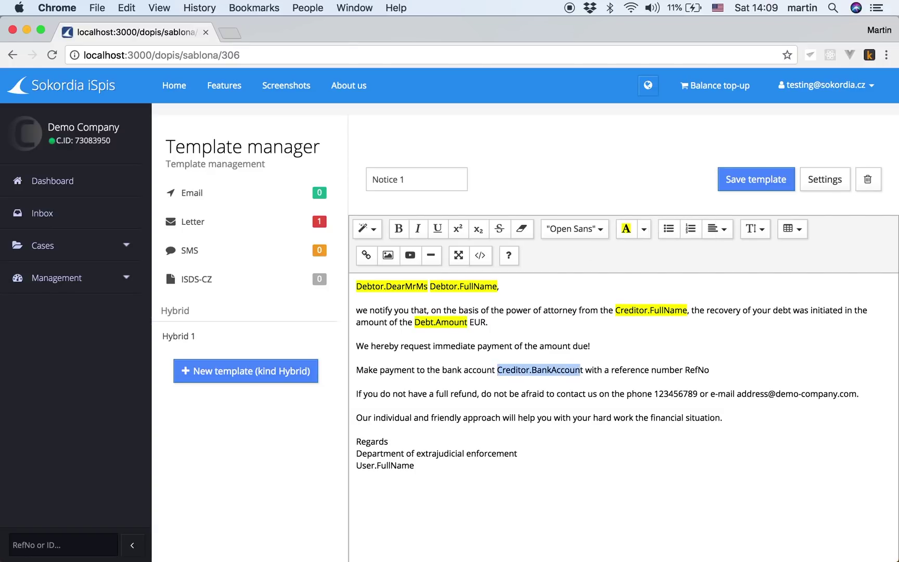
left_click(626, 229)
double_click(696, 370)
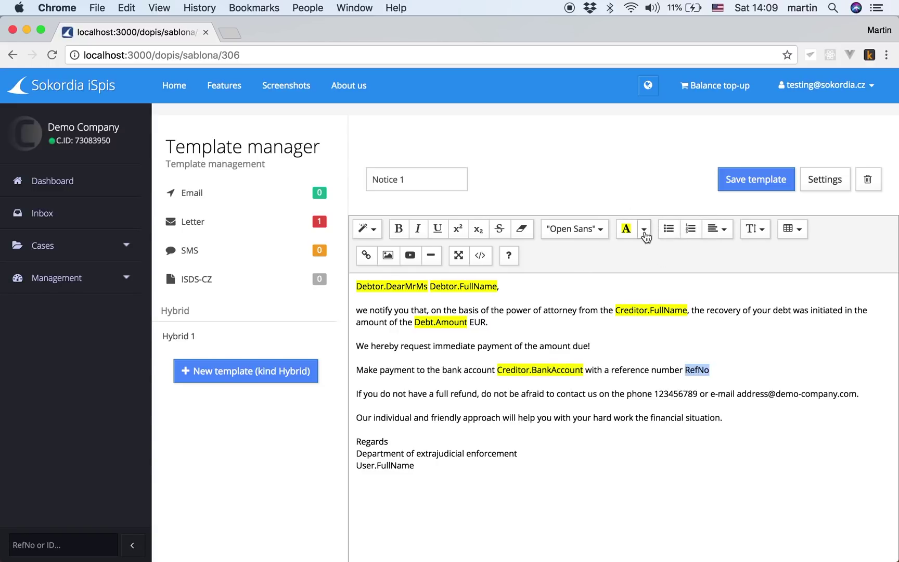
left_click(627, 231)
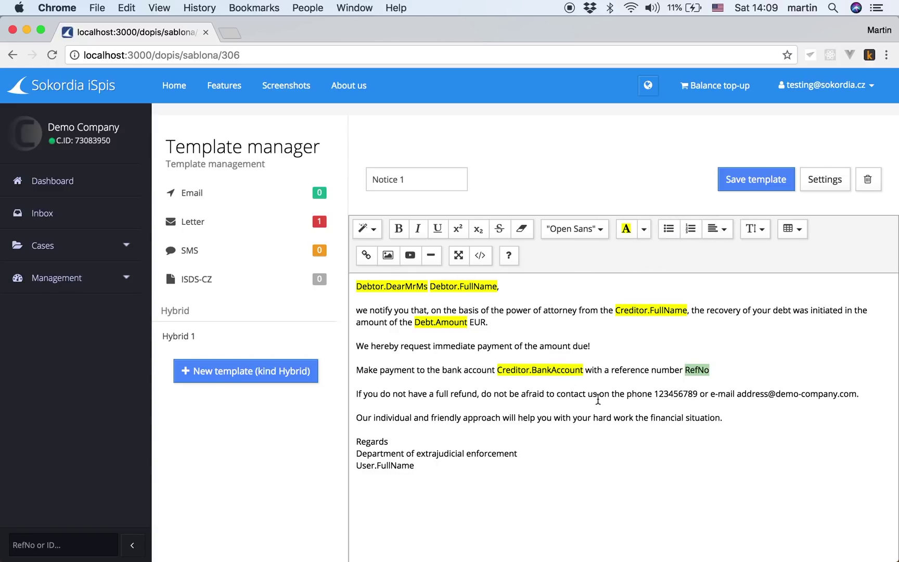
left_click_drag(435, 466, 352, 462)
left_click(629, 230)
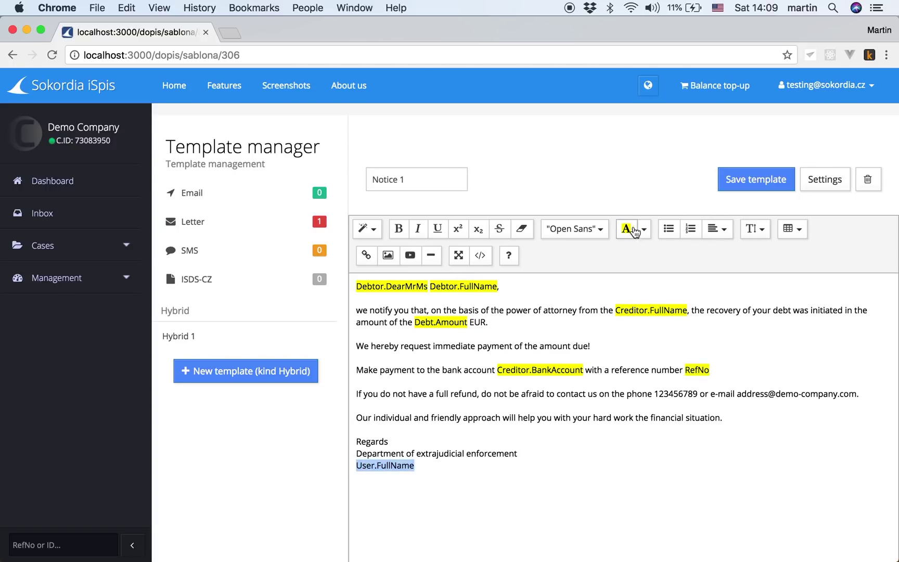
left_click(751, 183)
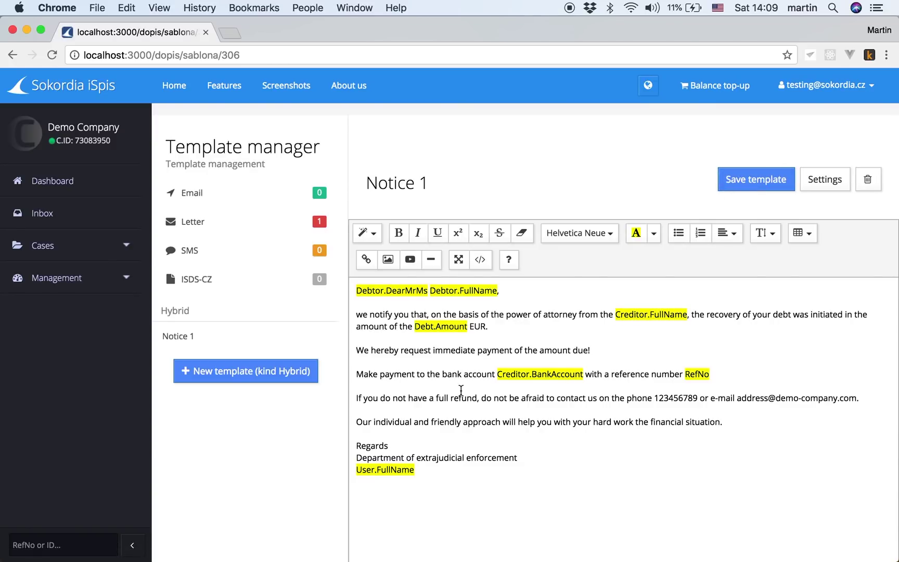
Step: On case 4010117, preview a postal Letter message filled from Notice 1, then cancel without sending
left_click(44, 250)
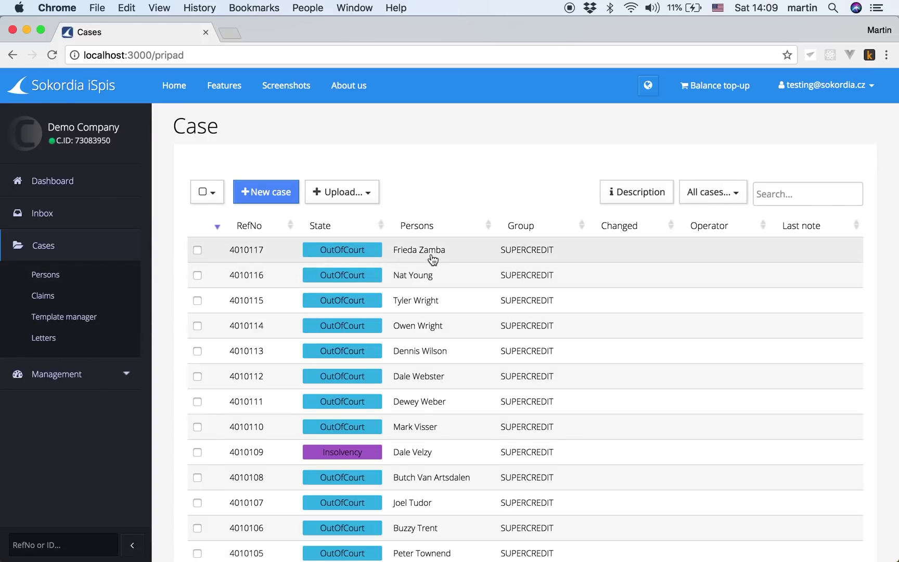
left_click(422, 253)
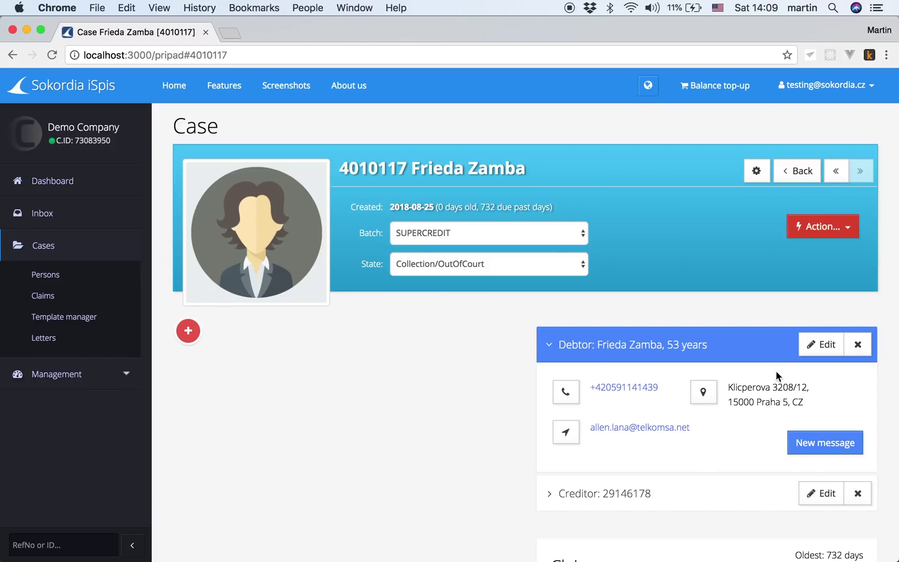
left_click(826, 448)
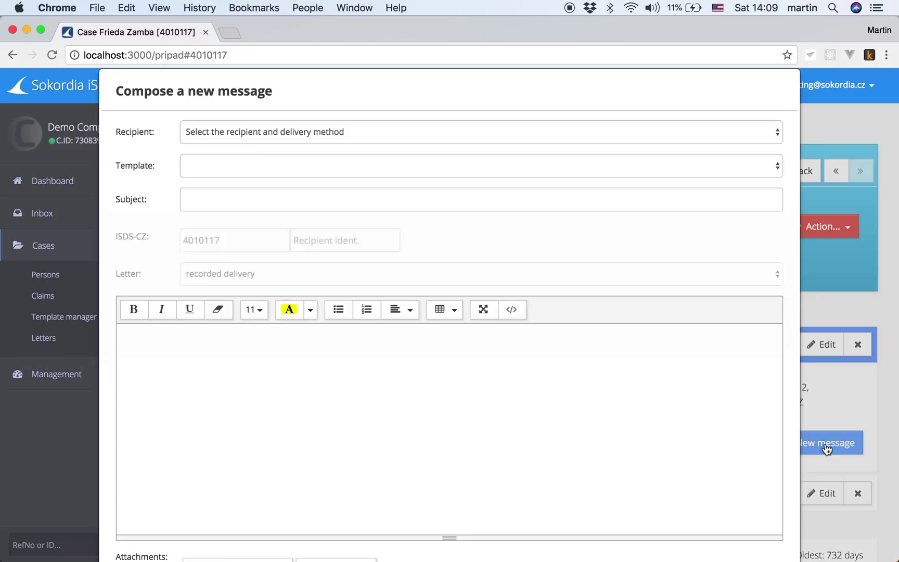
left_click(256, 133)
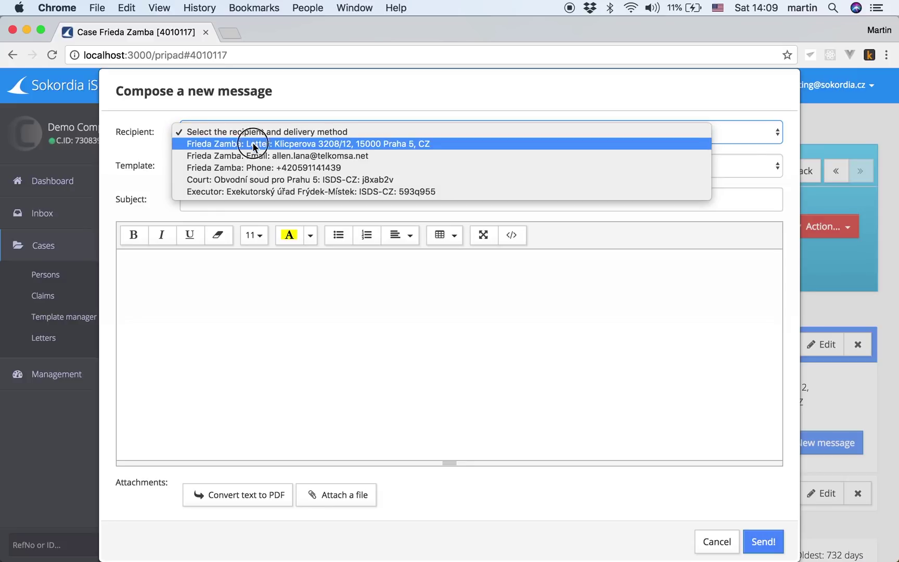
left_click(255, 145)
left_click(246, 166)
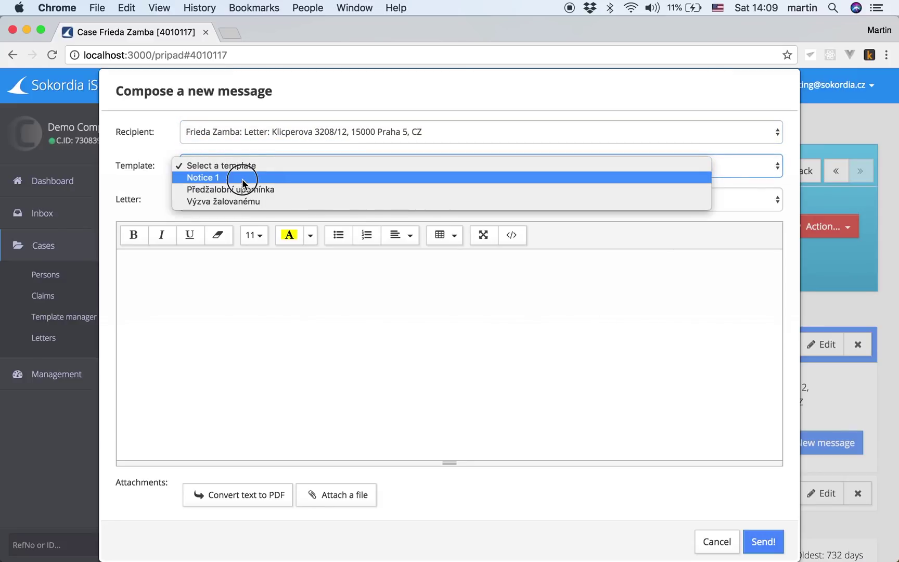
left_click(243, 178)
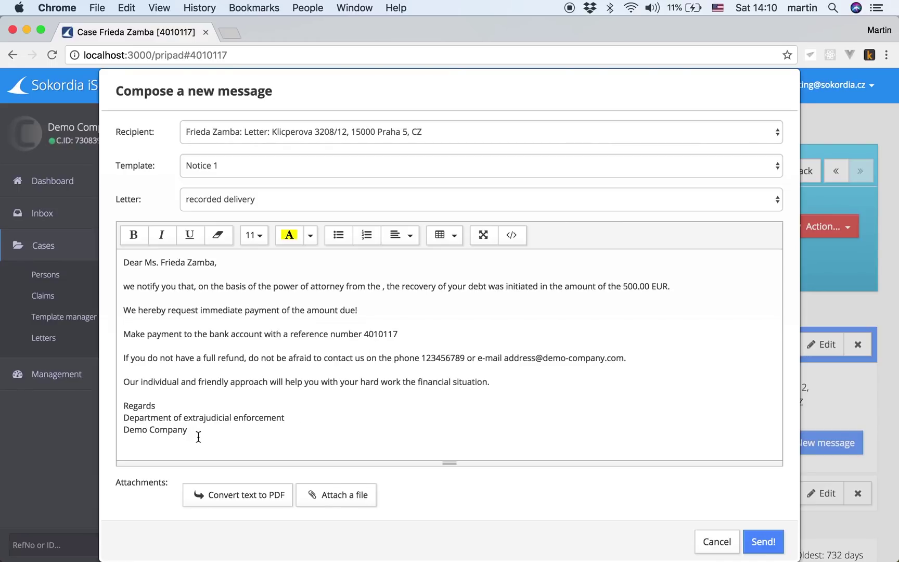
left_click(716, 540)
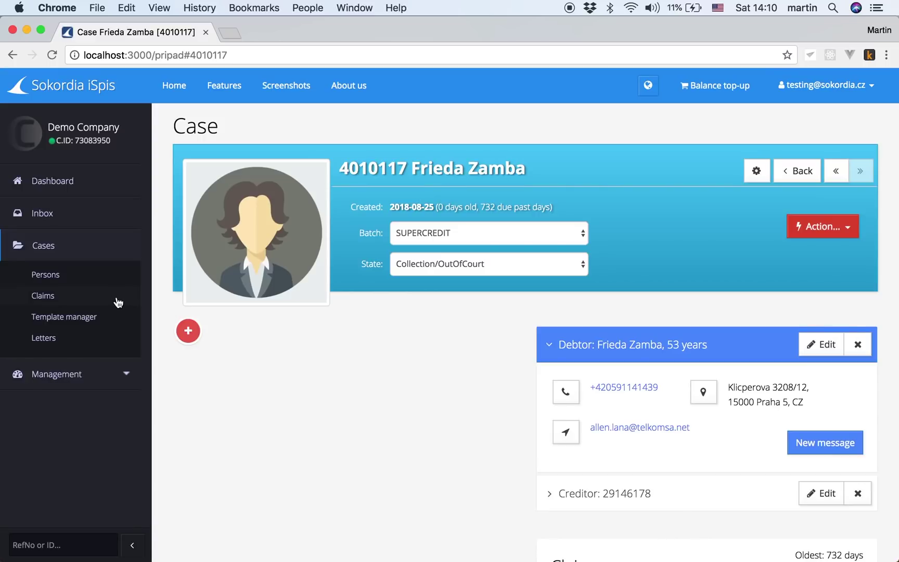
Step: Select all 118 cases and bulk-send the Hybrid: Notice 1 letter, confirming and dismissing the completion notice
left_click(45, 248)
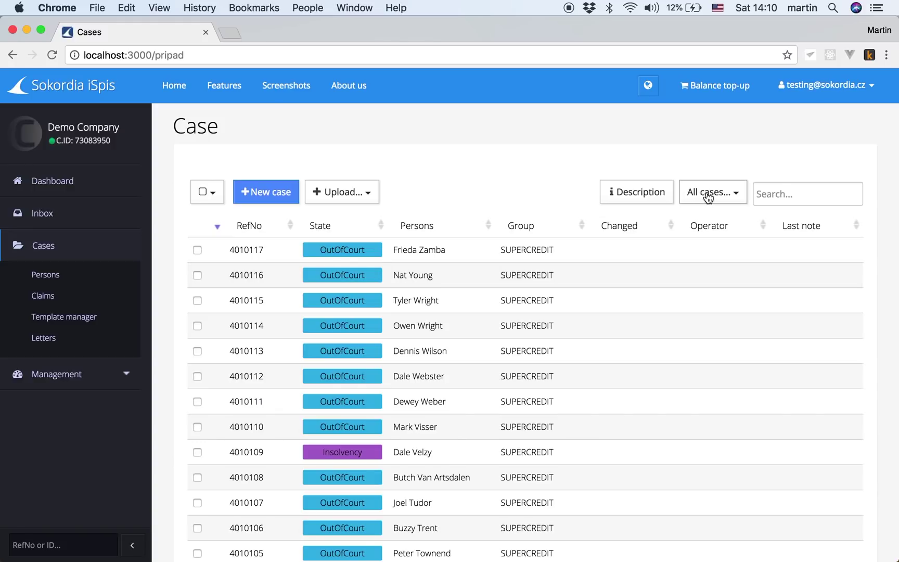
left_click(203, 192)
left_click(219, 223)
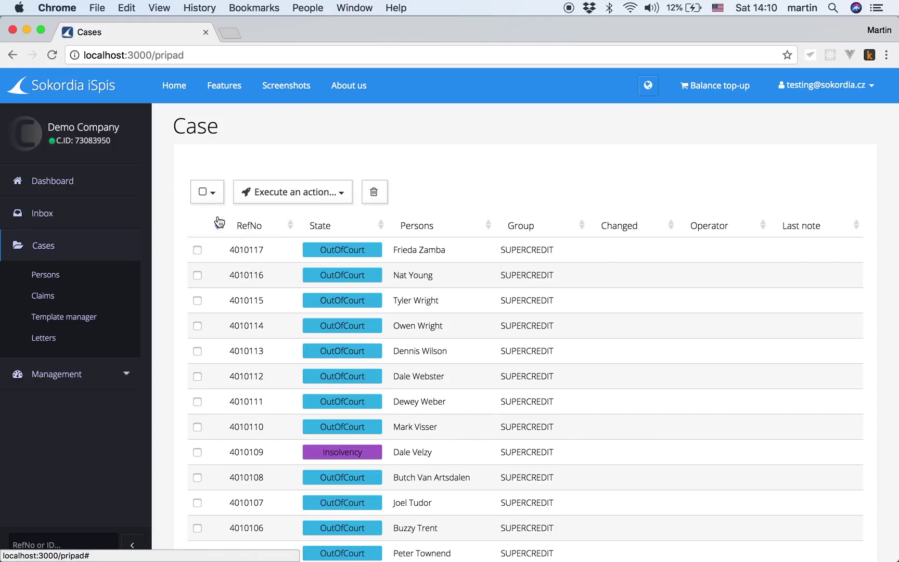
left_click(306, 193)
mouse_move(364, 217)
left_click(424, 216)
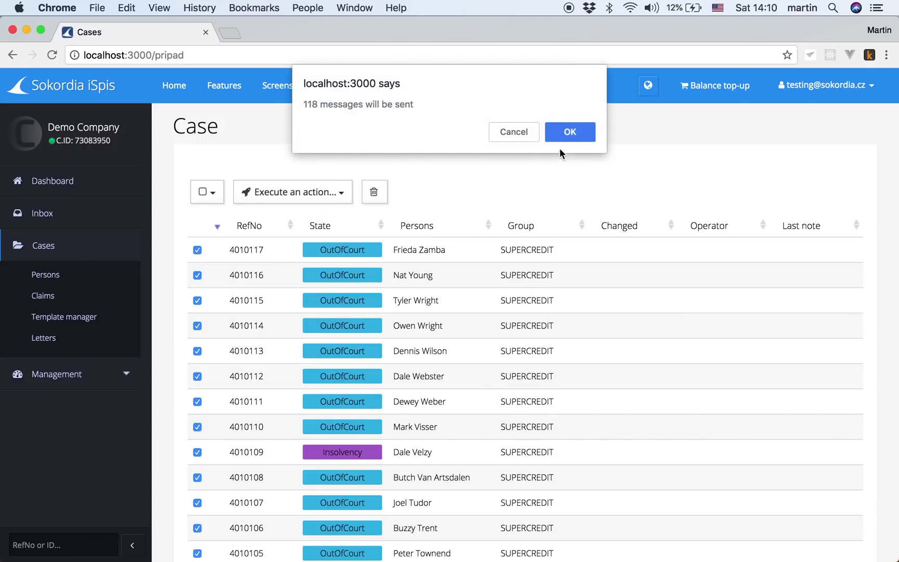
left_click(570, 132)
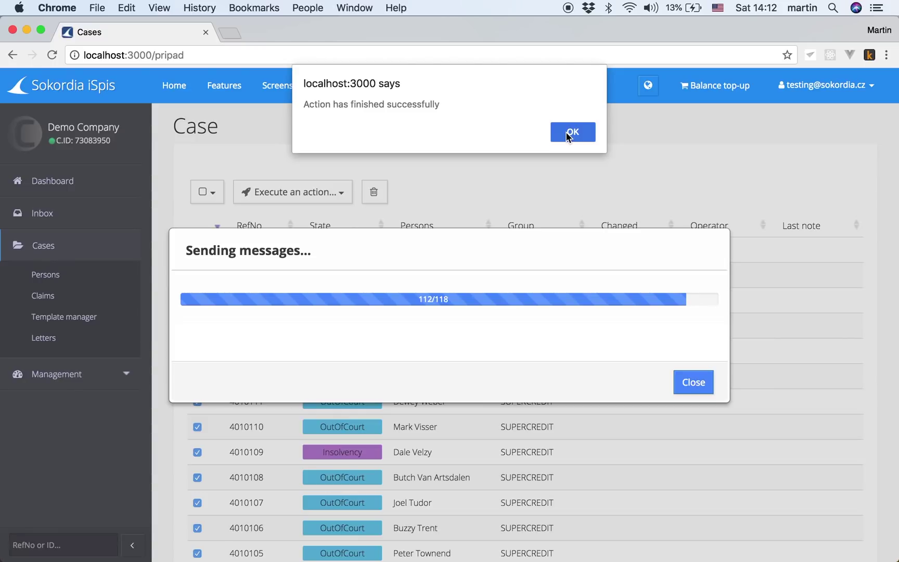
left_click(572, 132)
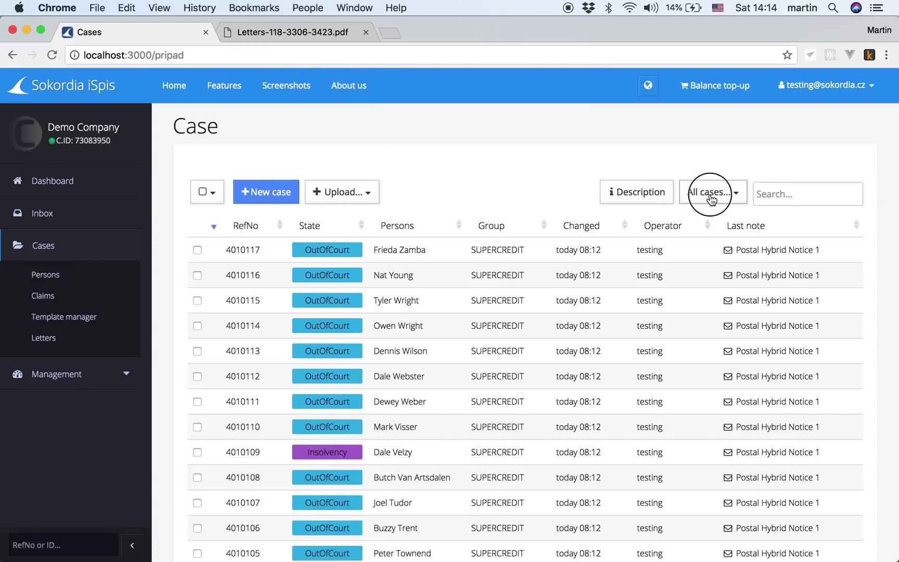
Step: Filter the cases list to the QUICKCREDIT group and select all its cases
left_click(712, 197)
mouse_move(731, 276)
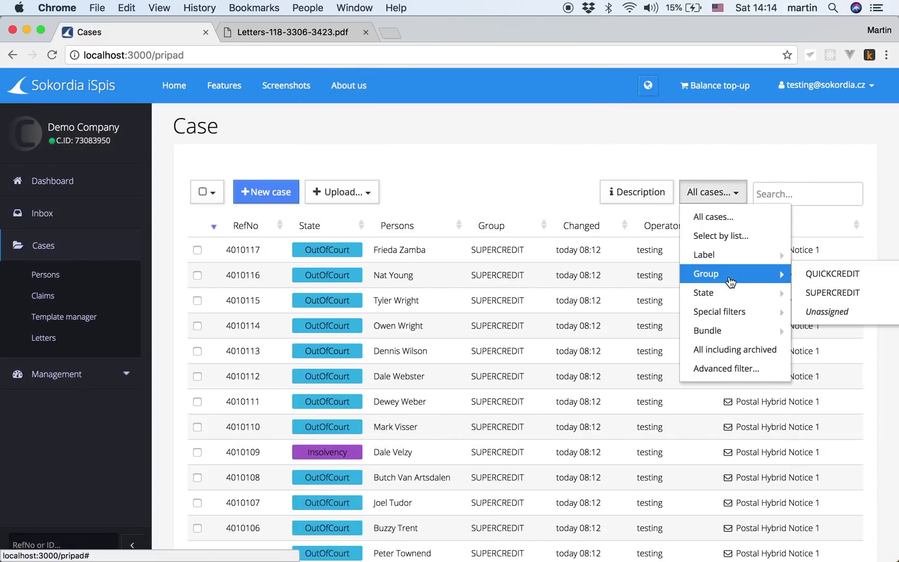
left_click(830, 275)
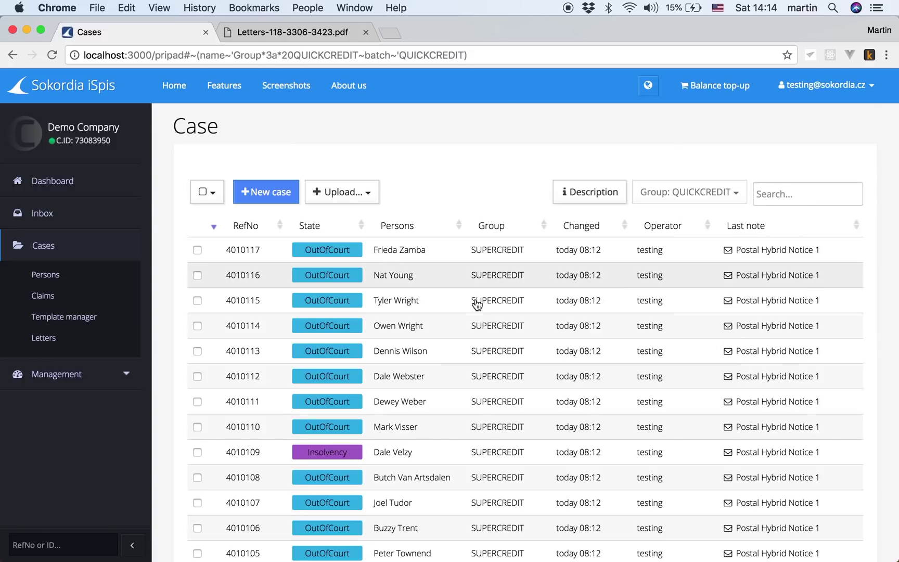
left_click(203, 195)
left_click(217, 271)
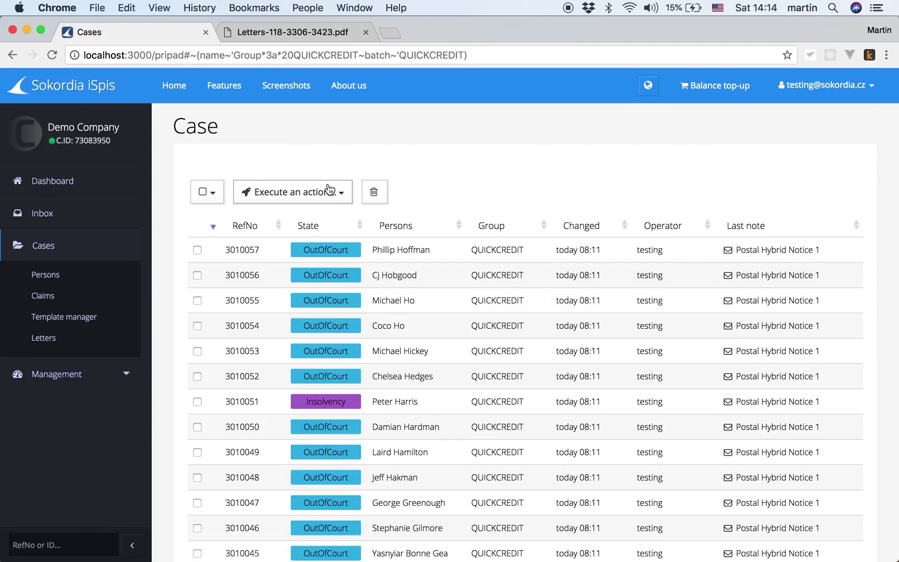
Step: Add a low-priority call task event to the selected cases with no operator assigned
left_click(316, 198)
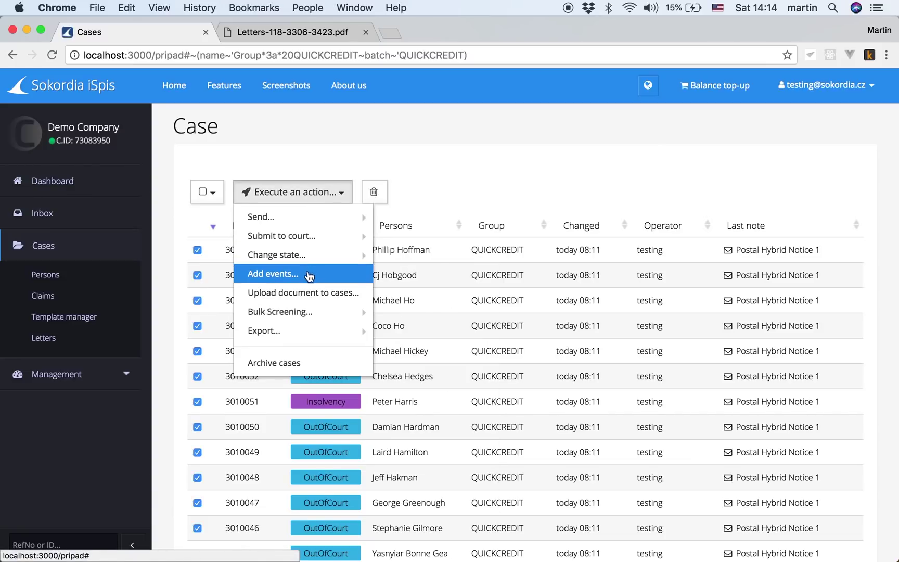
left_click(292, 273)
left_click(391, 240)
left_click(391, 240)
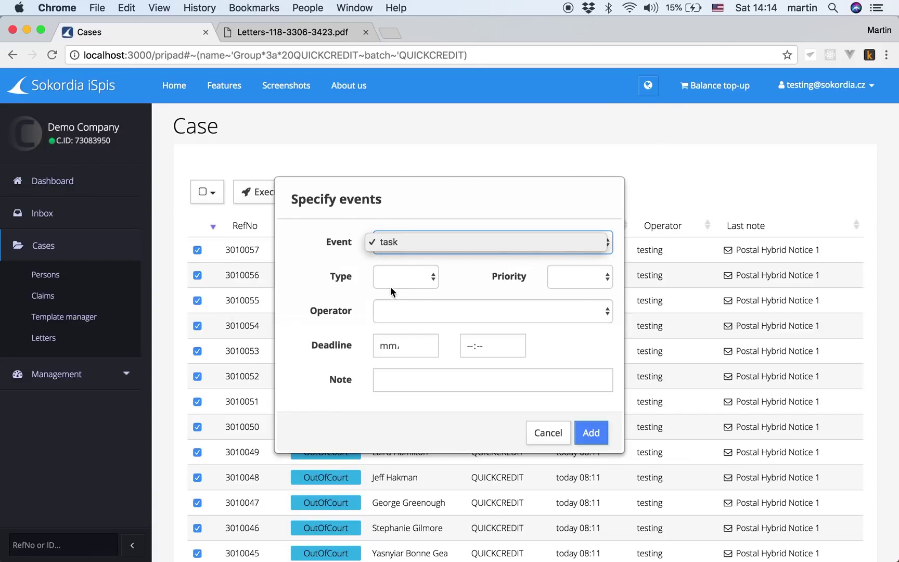
left_click(396, 281)
left_click(394, 304)
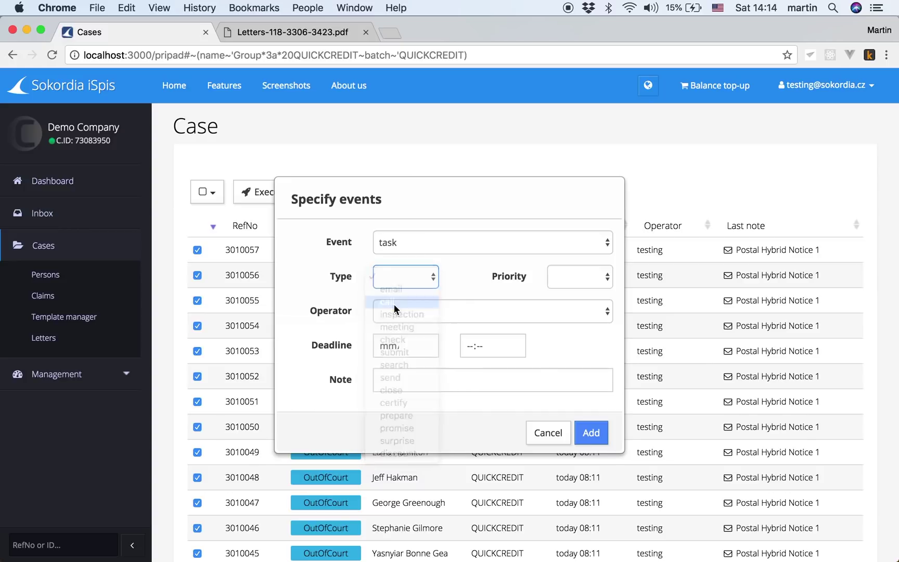
left_click(563, 275)
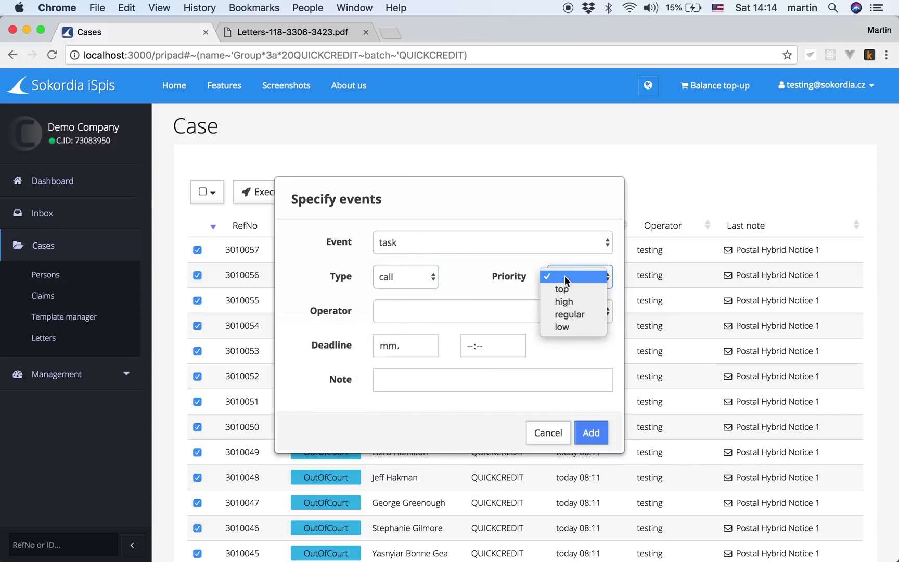
left_click(563, 327)
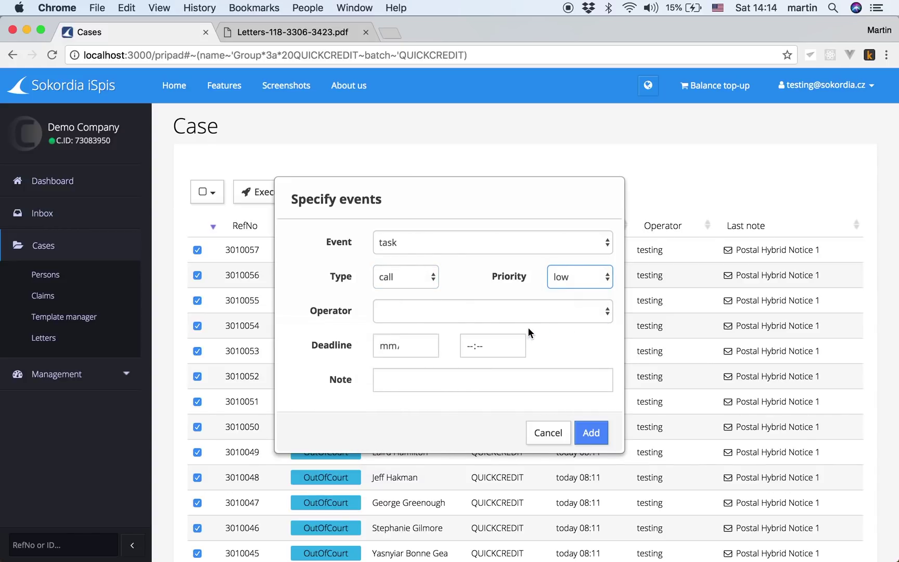
left_click(547, 318)
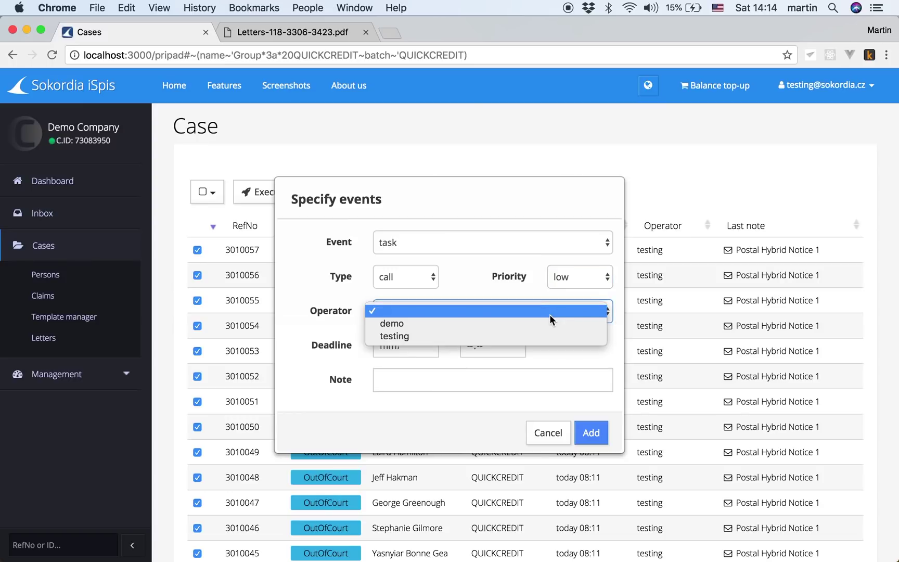
left_click(550, 315)
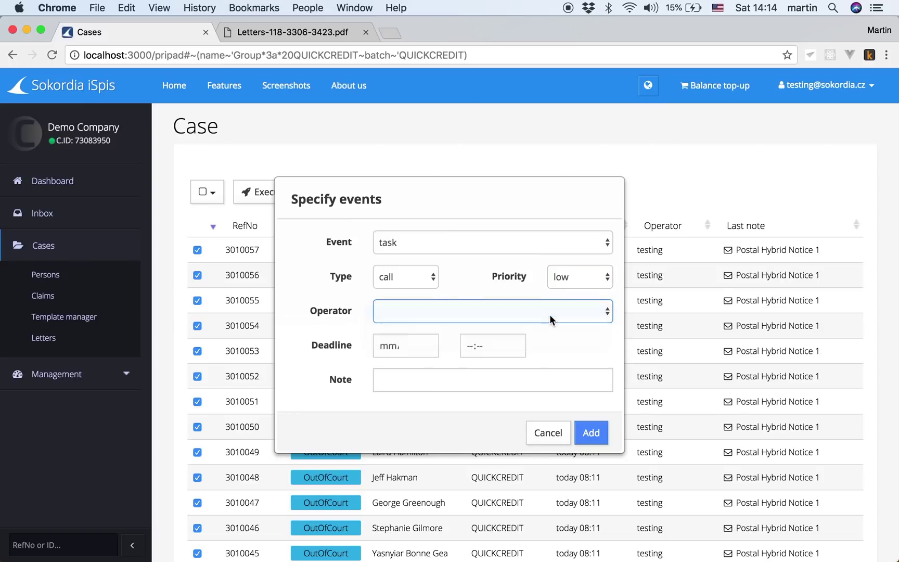
left_click(593, 434)
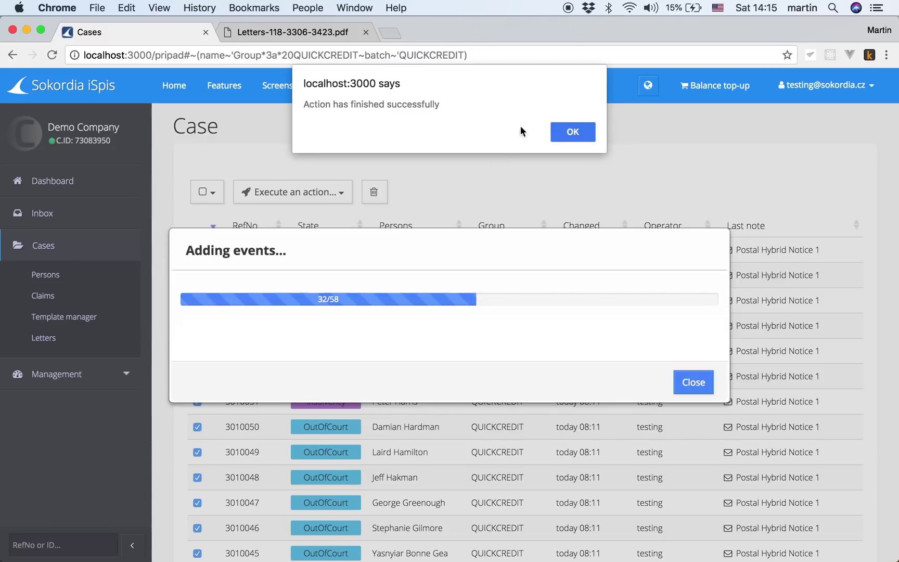
left_click(558, 130)
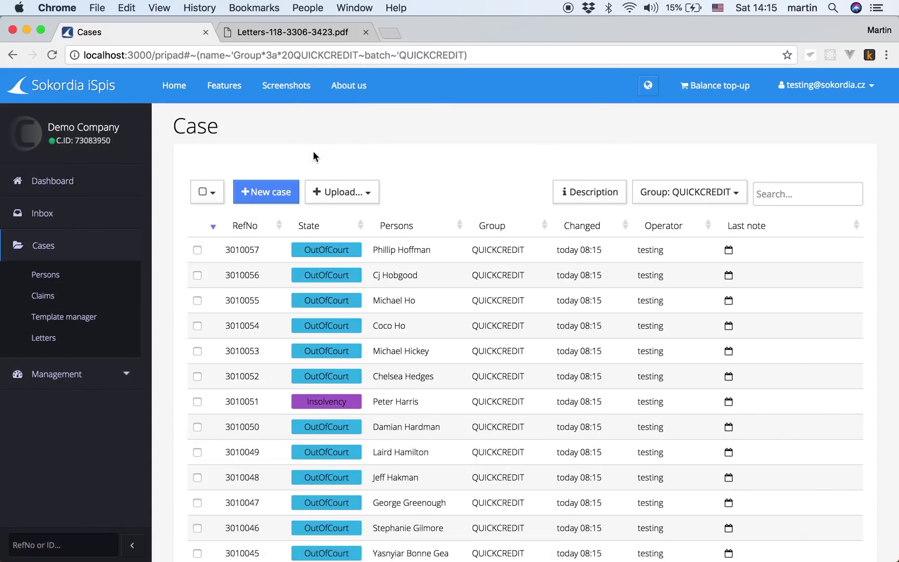
Step: Open case 3010092's call task from the Inbox in a new tab and close the Letters PDF tab
left_click(46, 216)
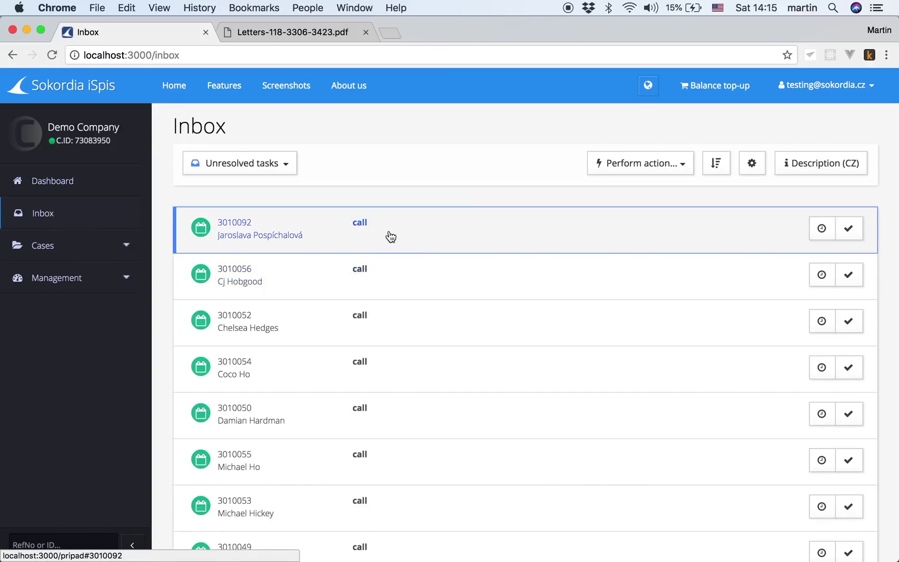
left_click(391, 235)
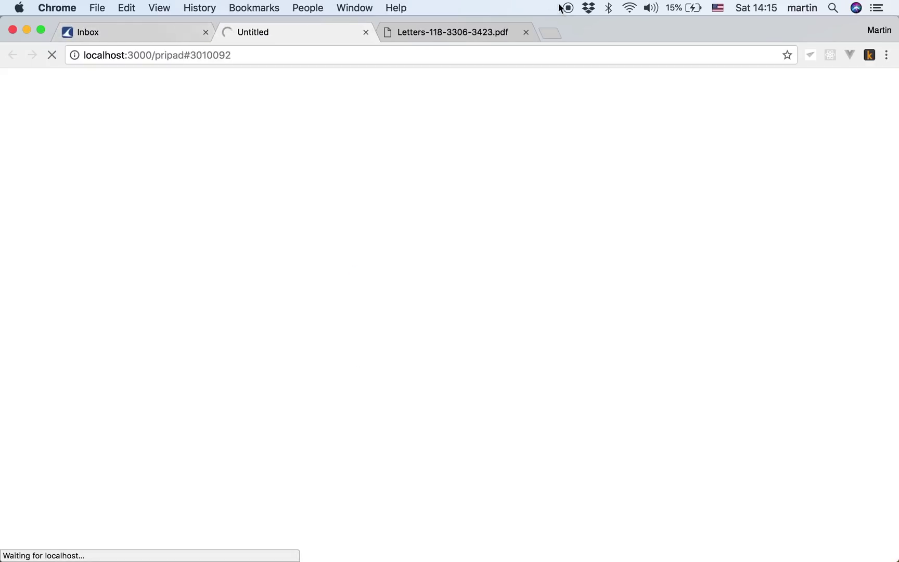
left_click(526, 32)
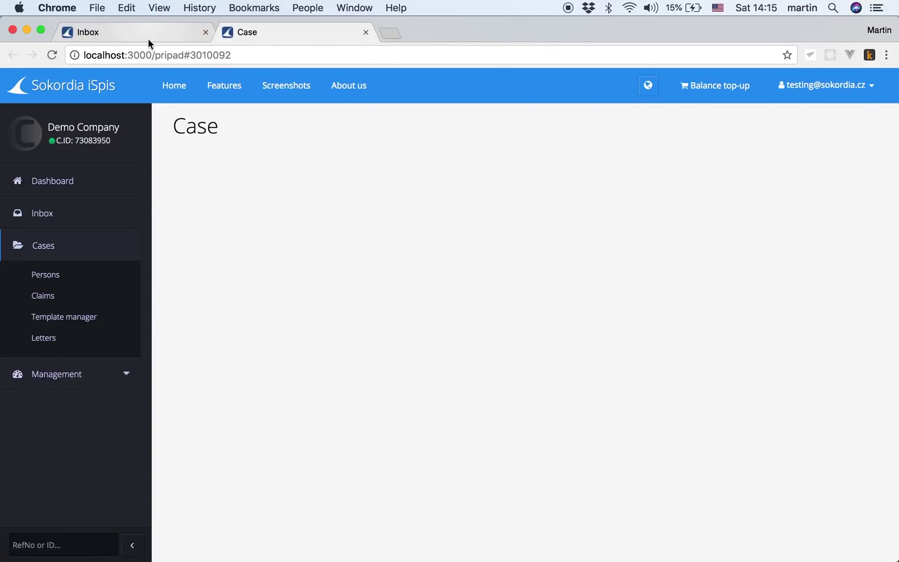
left_click(149, 33)
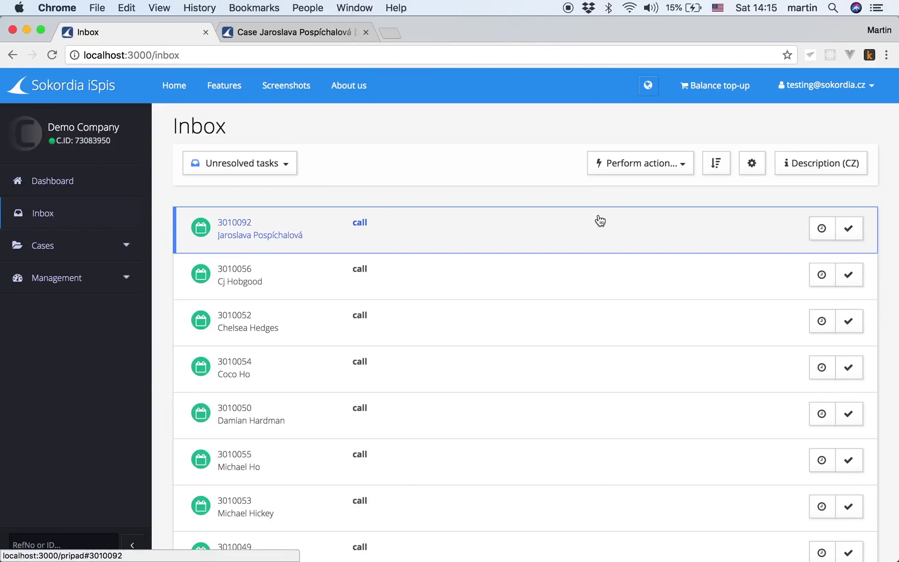
Step: In the inbox console, hide calls and messages and show assigned tasks for the second operator
left_click(753, 164)
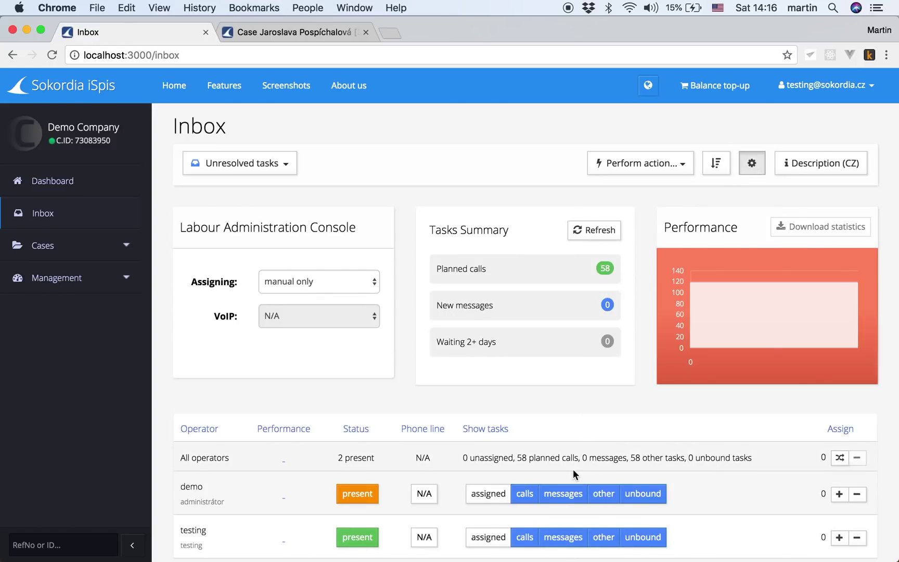
scroll(574, 468, "down", 1)
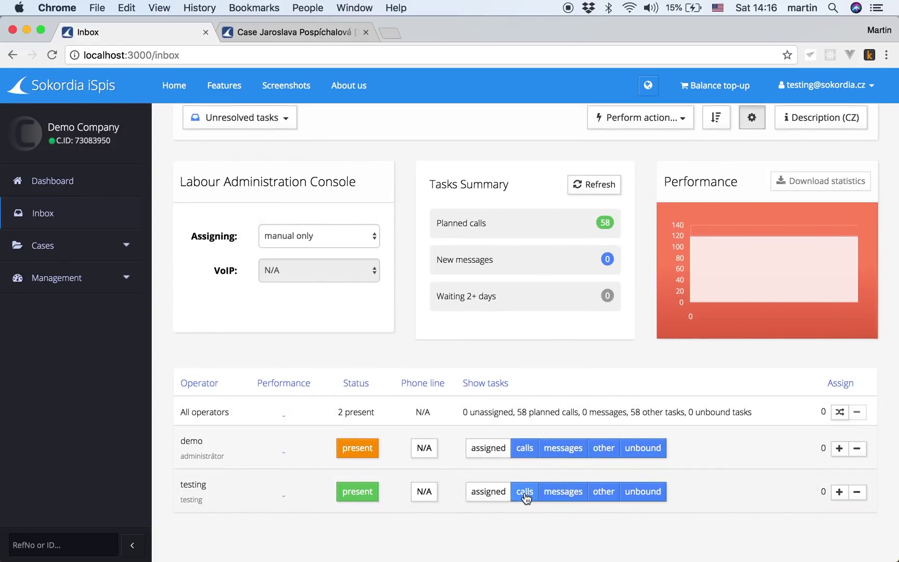
left_click(527, 494)
left_click(570, 494)
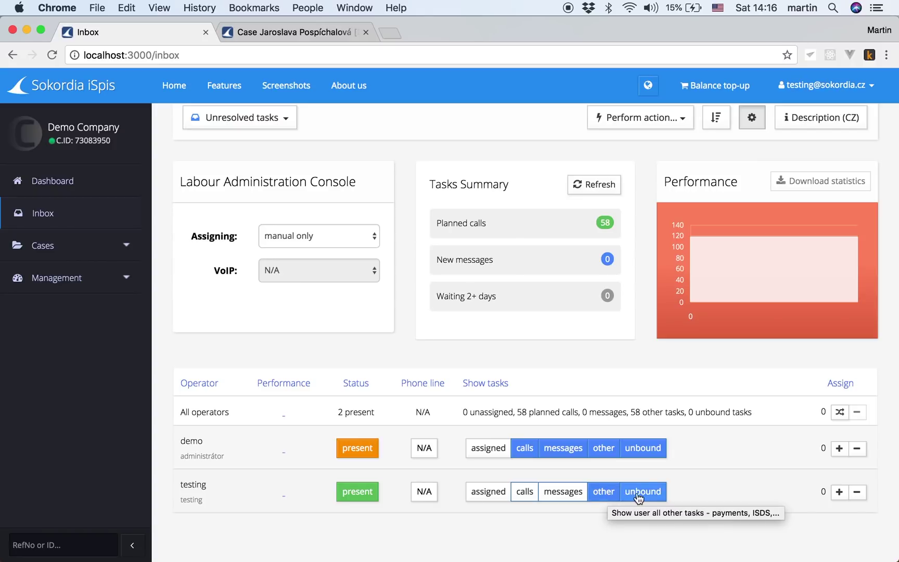
scroll(641, 493, "up", 2)
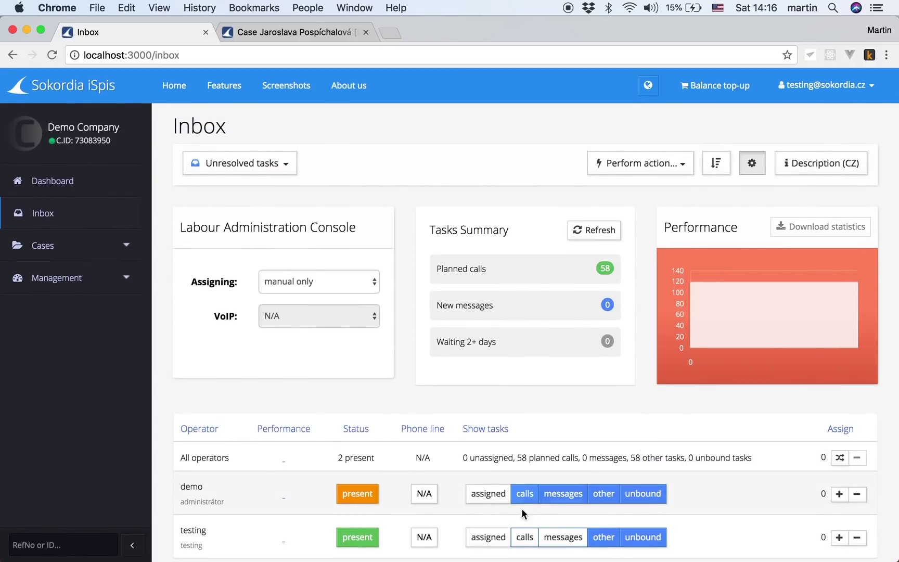
left_click(488, 537)
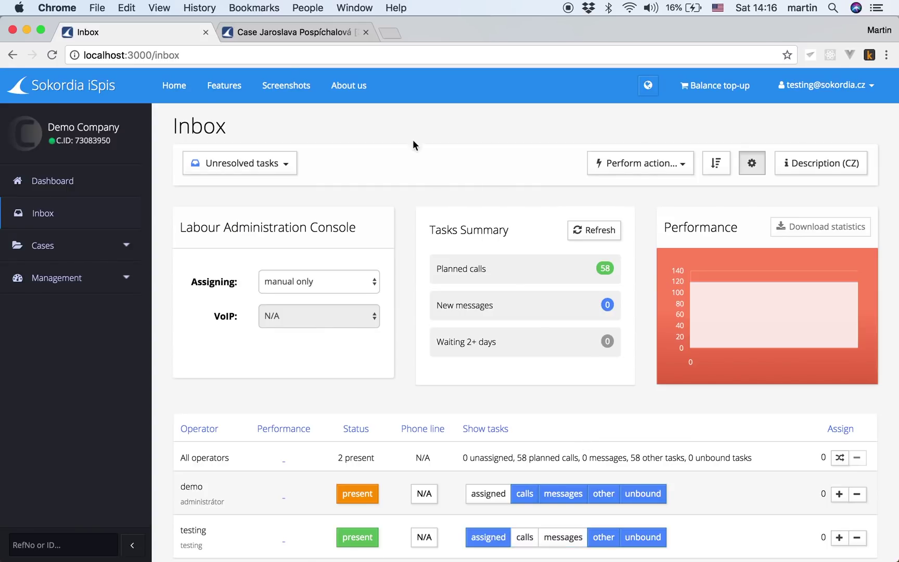
left_click(295, 32)
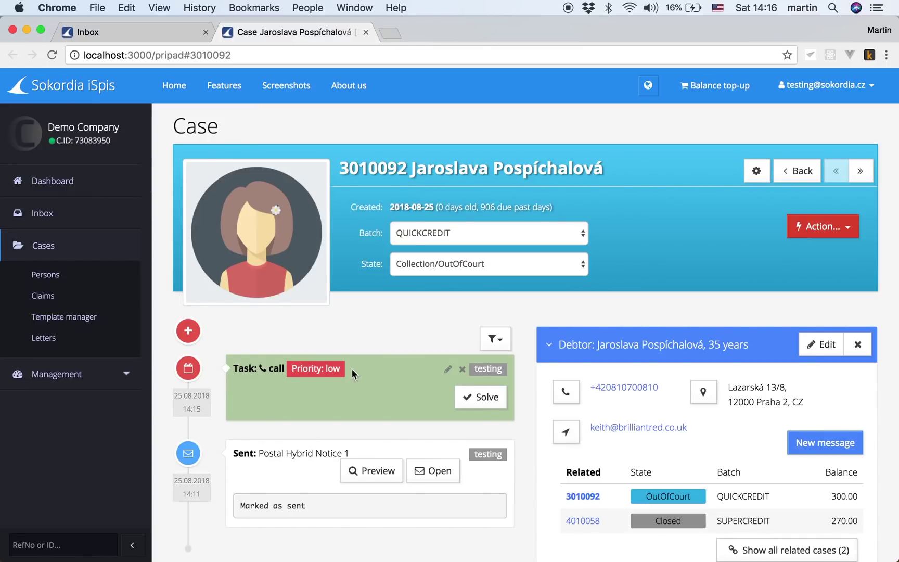
Step: Try calling the debtor's phone number, then cancel the calling-app prompt
scroll(345, 383, "down", 2)
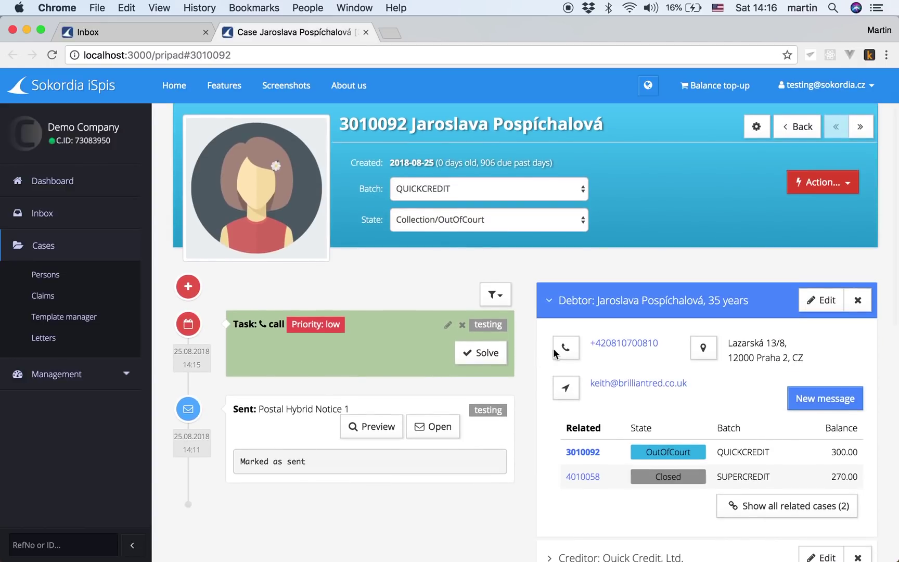
left_click(568, 353)
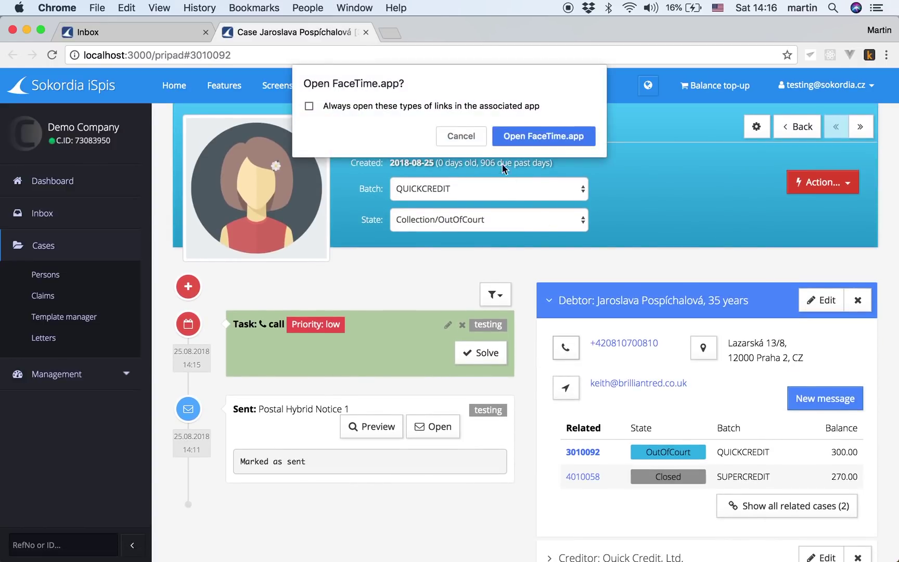
left_click(468, 136)
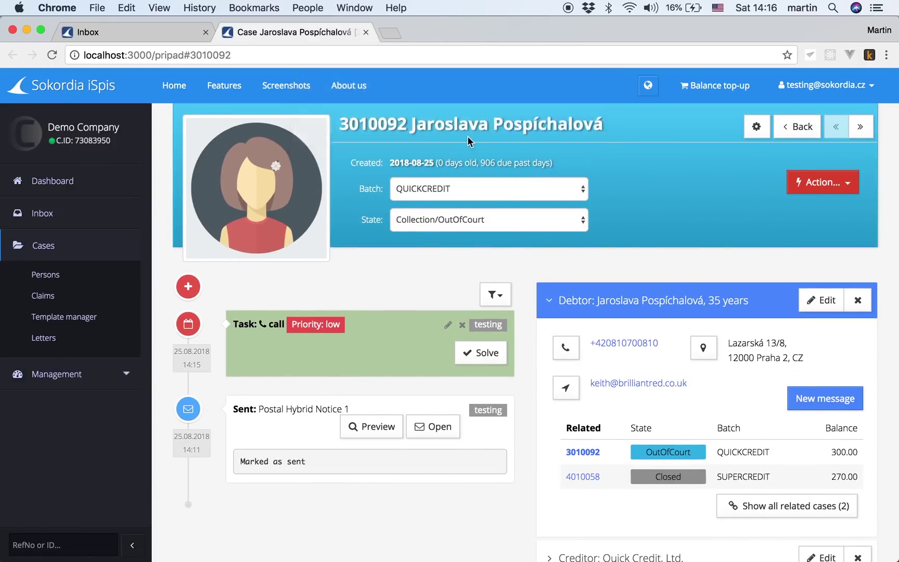
Step: Add a call form with Greeting Yes, Answer 'installments' and Goodbye ticked, and save it
left_click(191, 290)
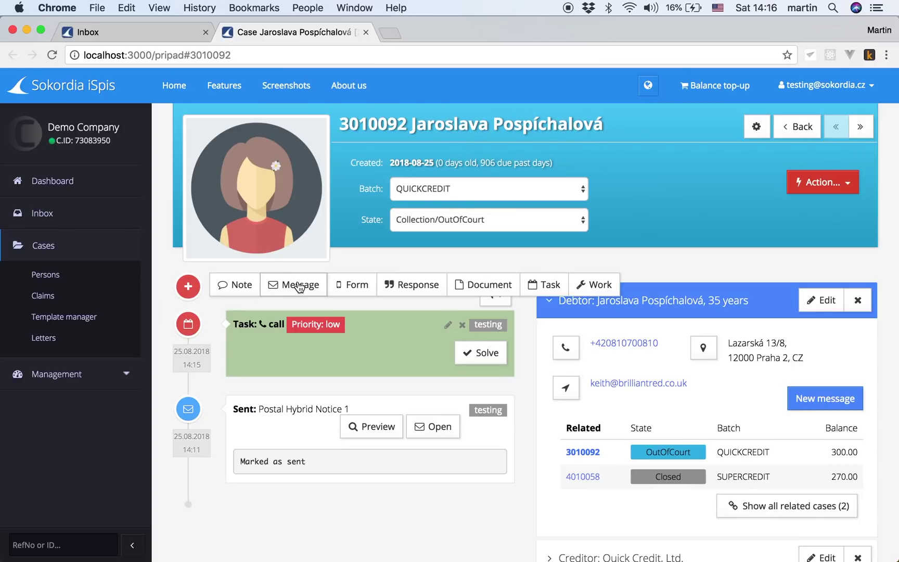
left_click(359, 288)
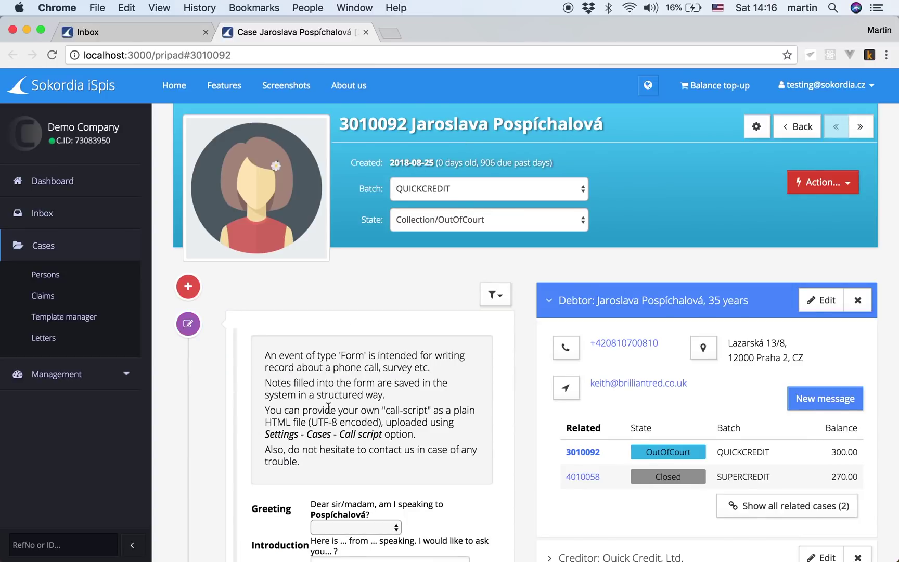
scroll(328, 408, "down", 4)
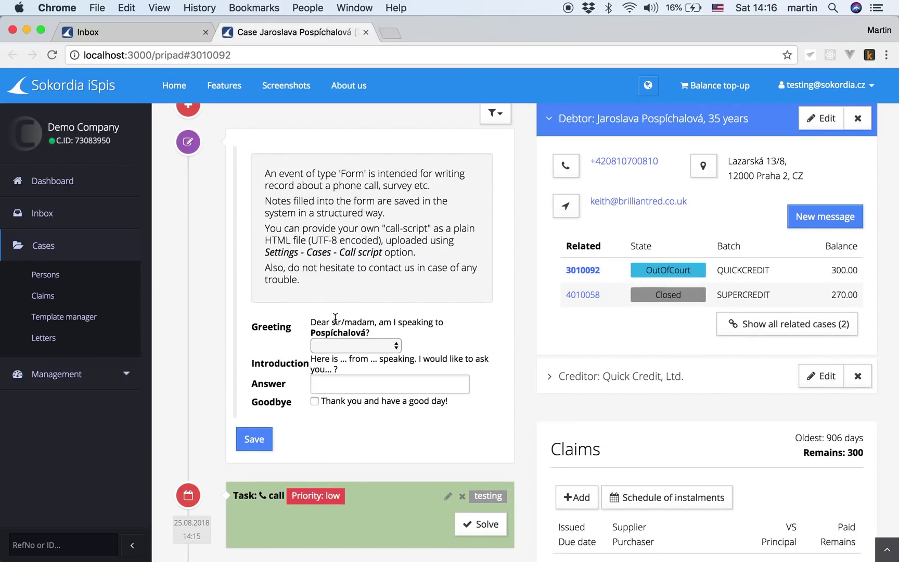
left_click(344, 346)
left_click(342, 358)
left_click(347, 384)
type("ins")
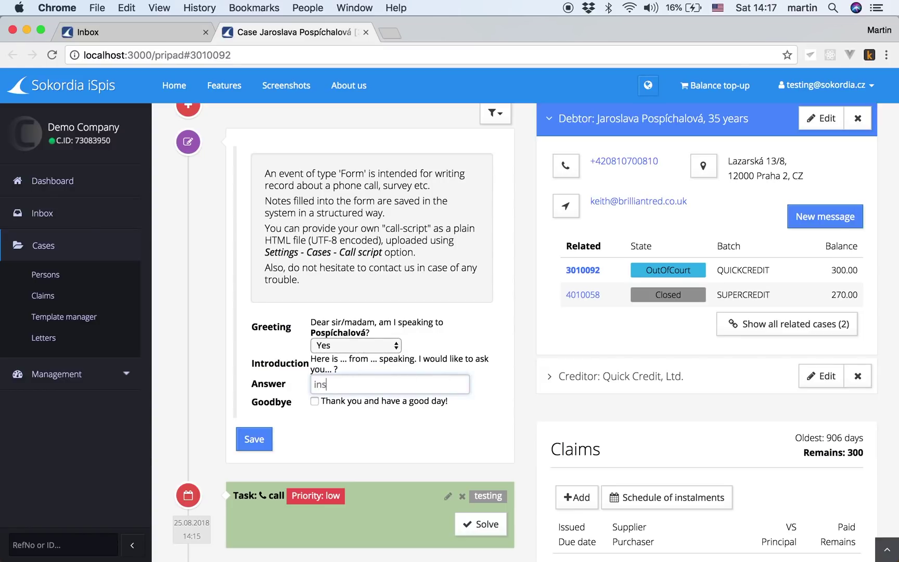
type("tallments")
left_click(314, 401)
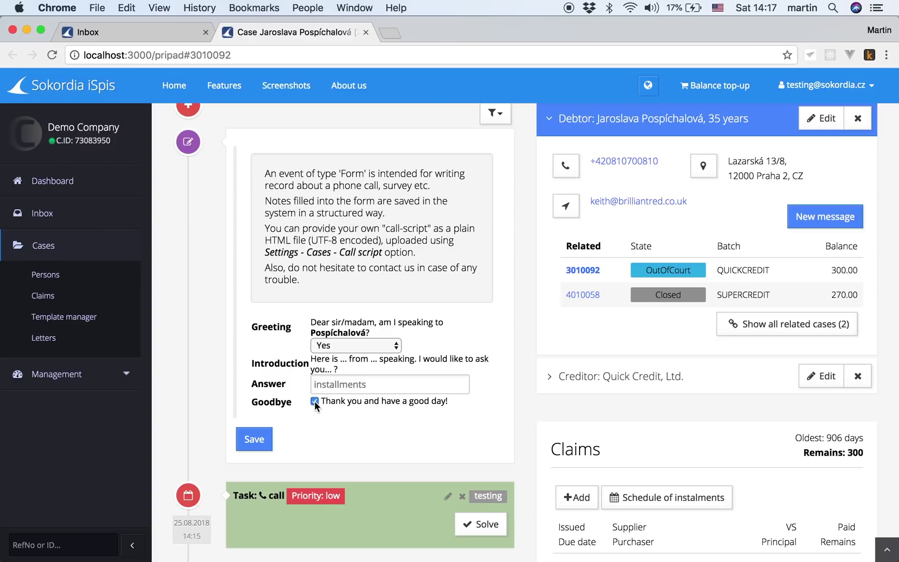
left_click(255, 440)
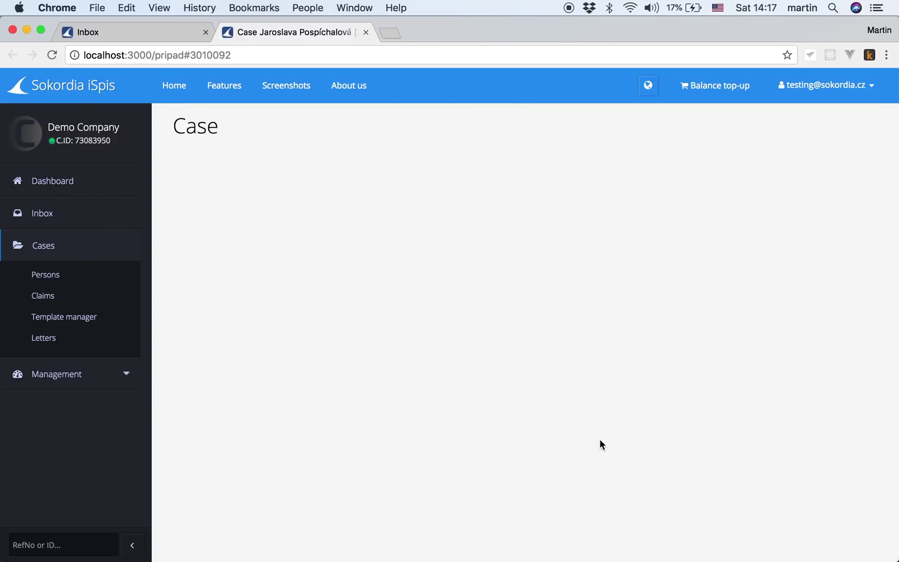
scroll(635, 472, "down", 2)
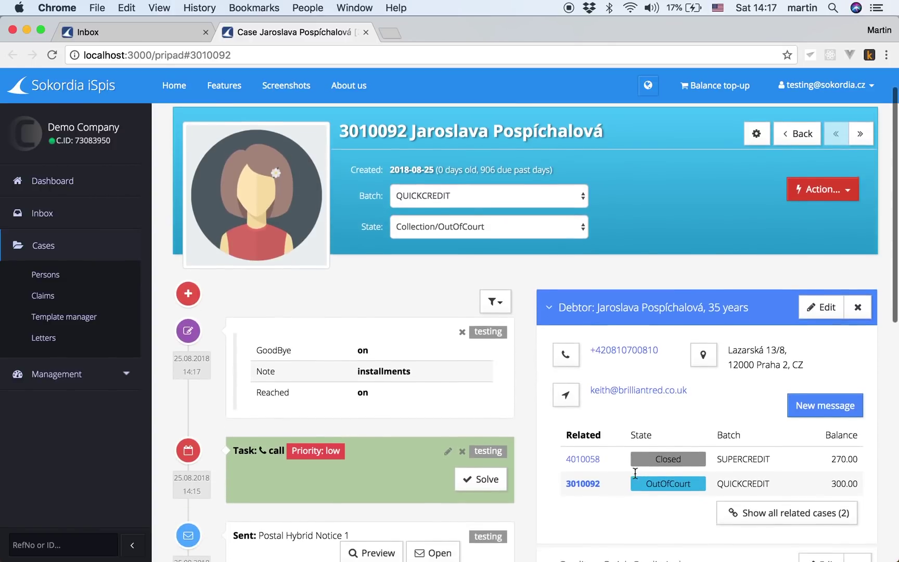
scroll(635, 473, "down", 4)
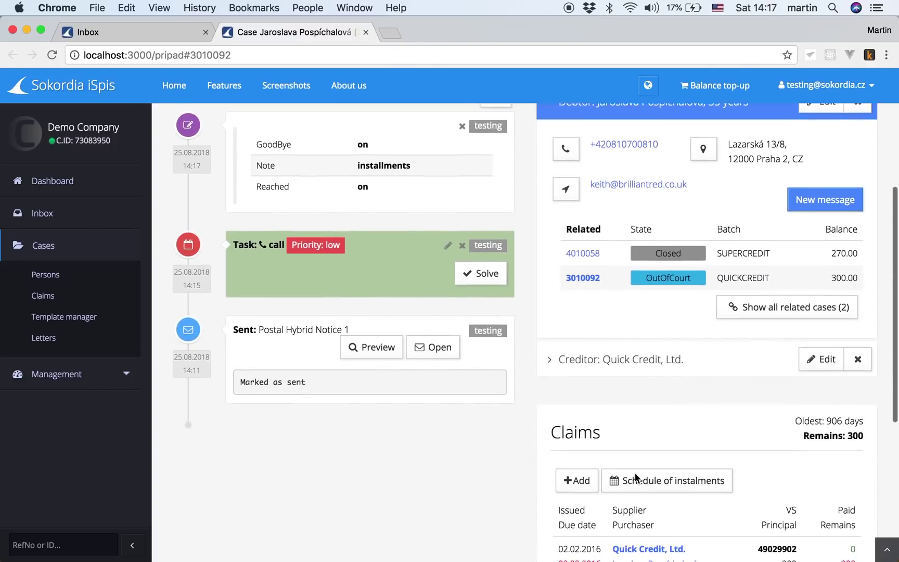
left_click(634, 475)
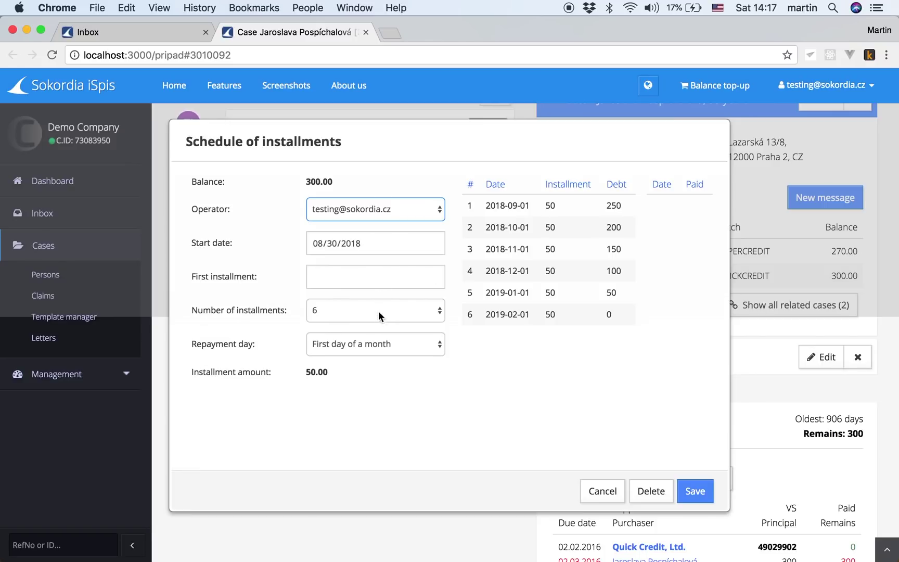
left_click(375, 347)
left_click(333, 379)
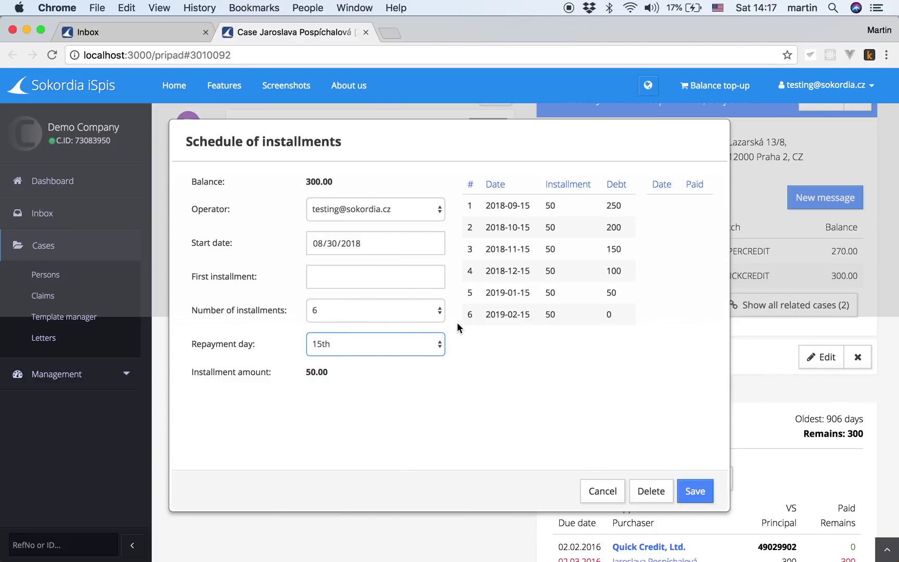
left_click(412, 311)
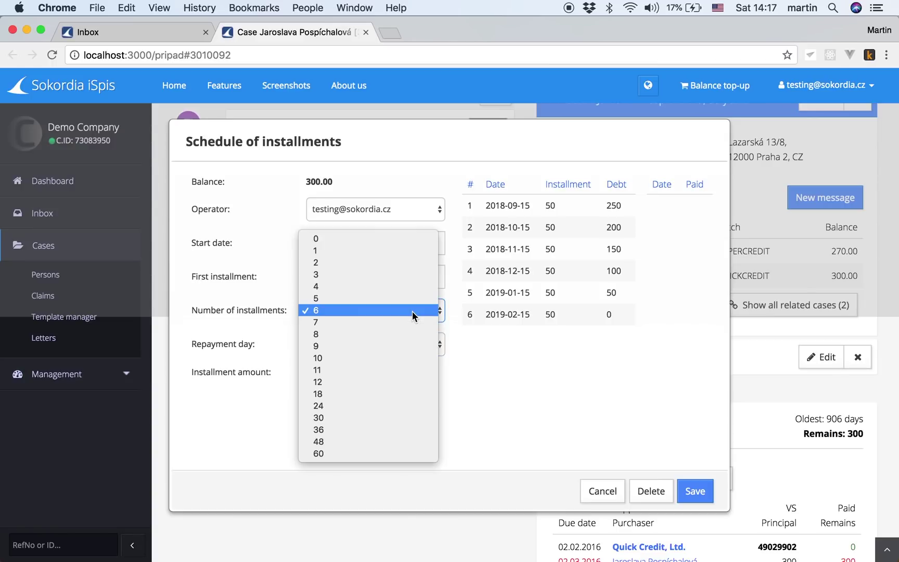
left_click(412, 311)
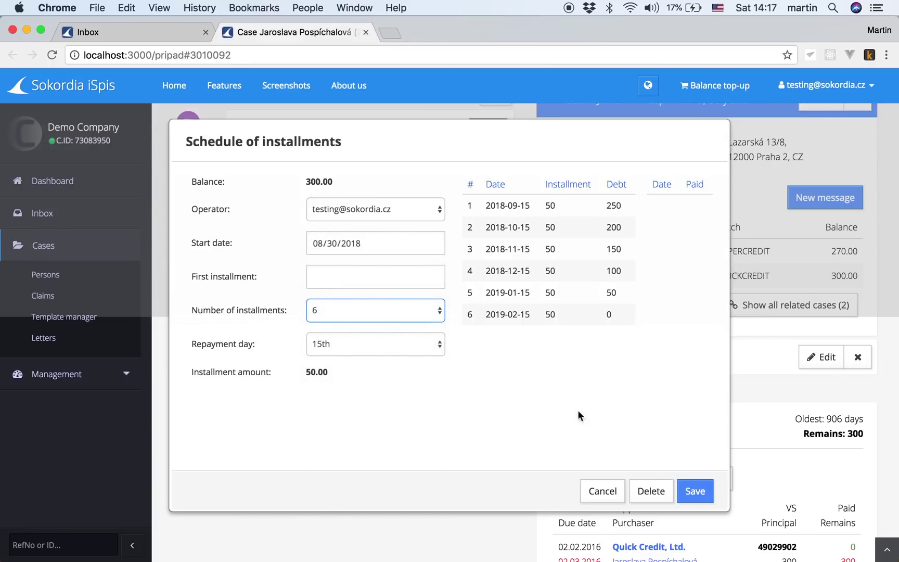
left_click(695, 491)
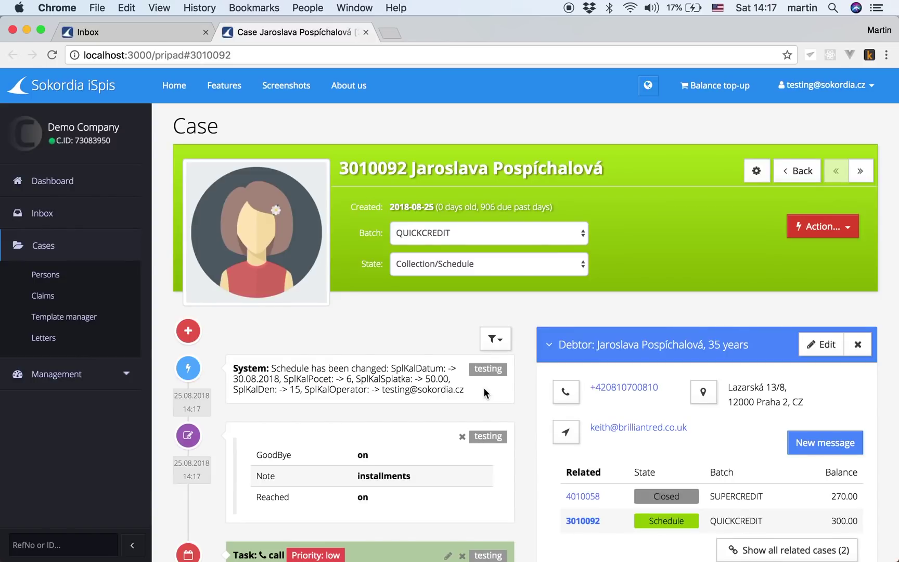
scroll(408, 331, "down", 3)
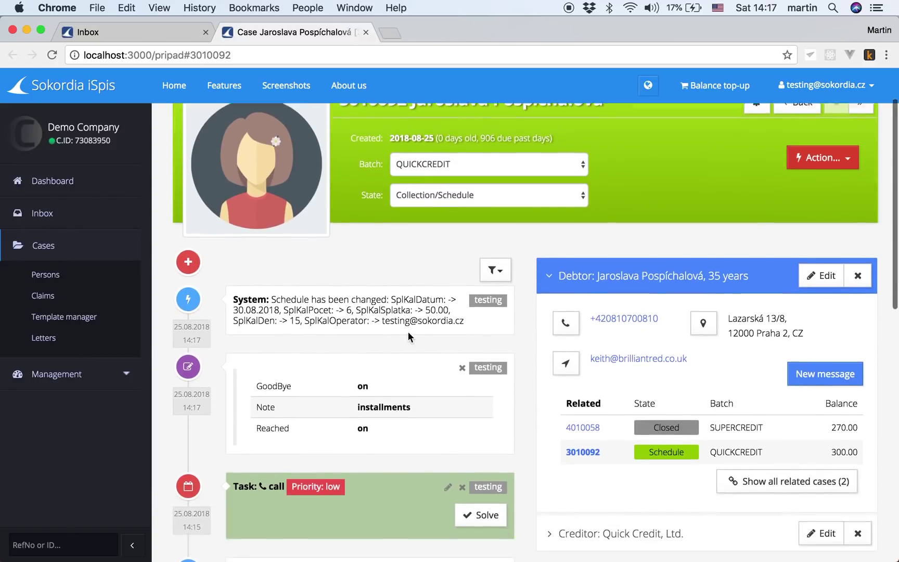
scroll(408, 332, "down", 3)
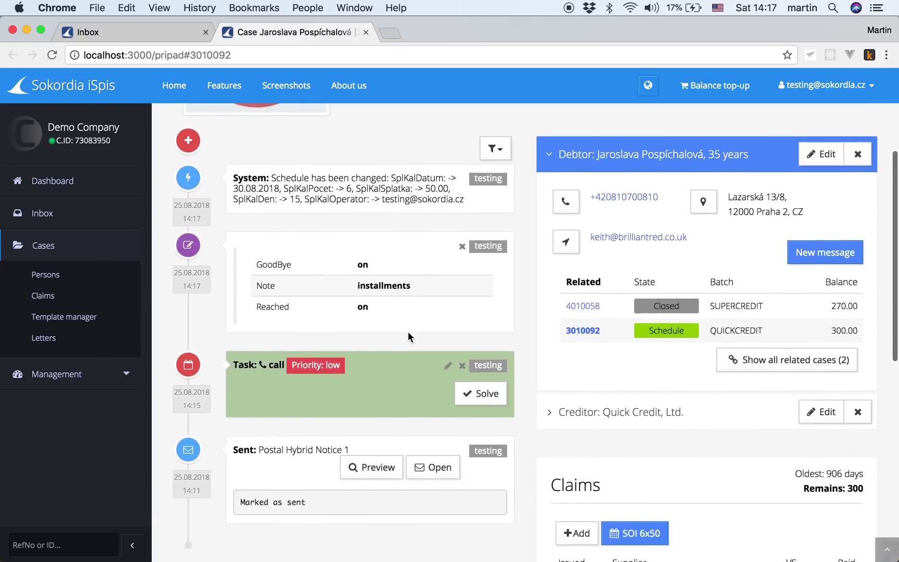
Step: Mark the call task solved, open Template manager in a new tab, and create a new Email template
left_click(487, 395)
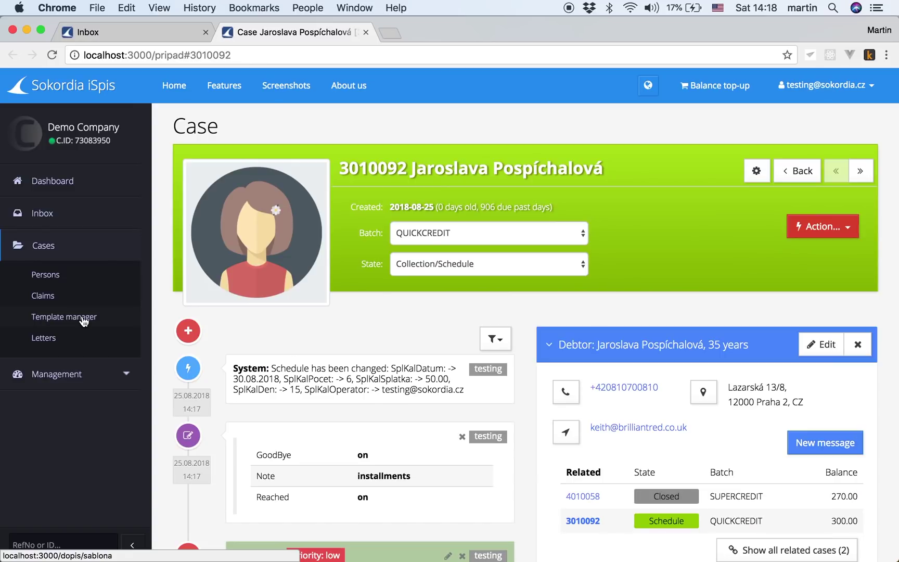
right_click(84, 322)
left_click(99, 319)
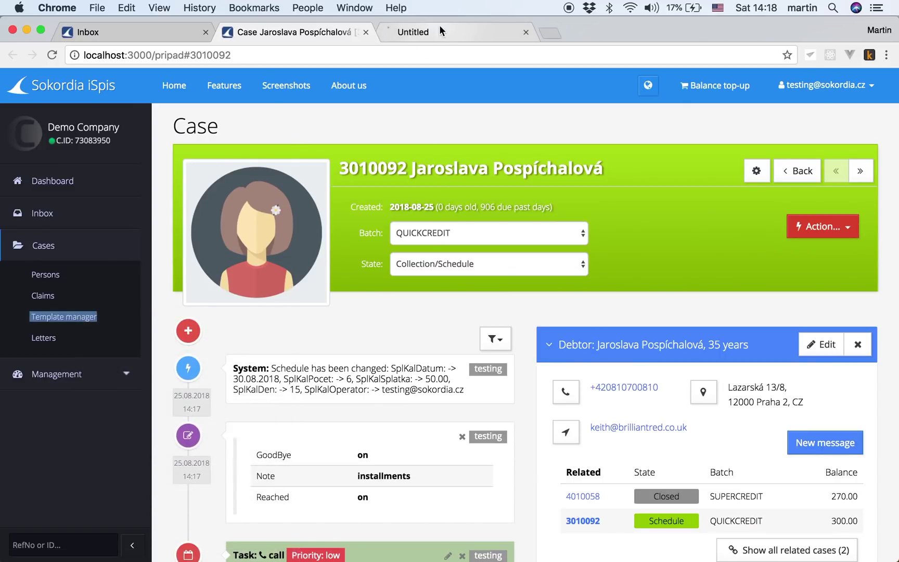
left_click(440, 33)
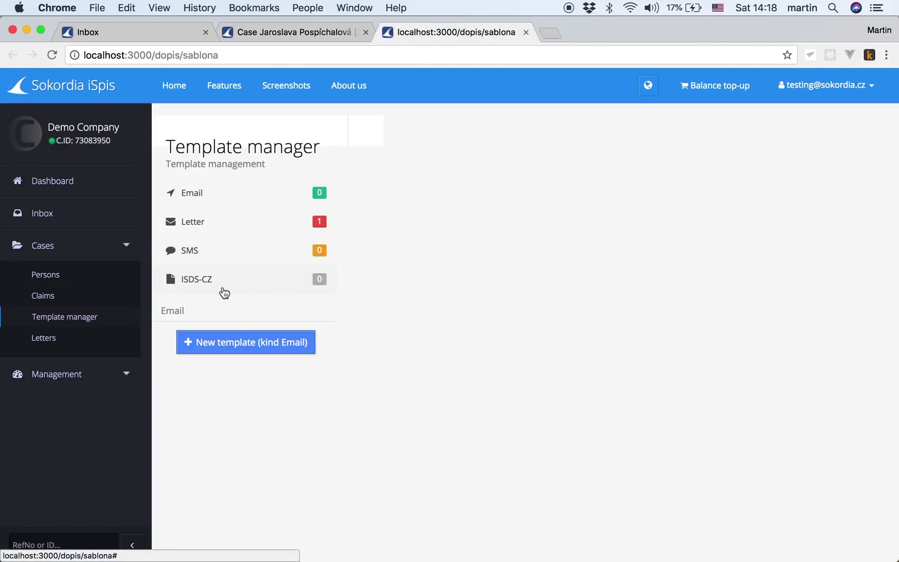
left_click(195, 227)
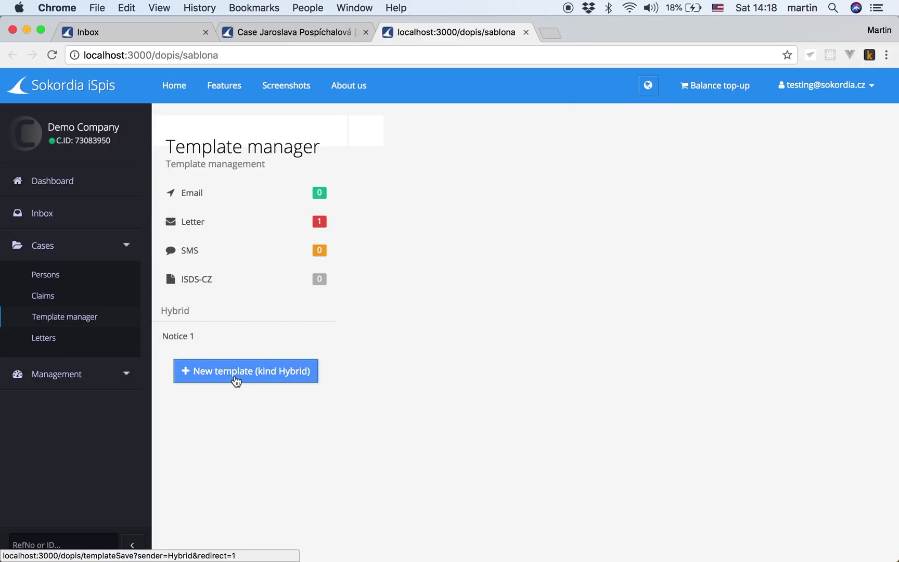
left_click(197, 196)
left_click(218, 344)
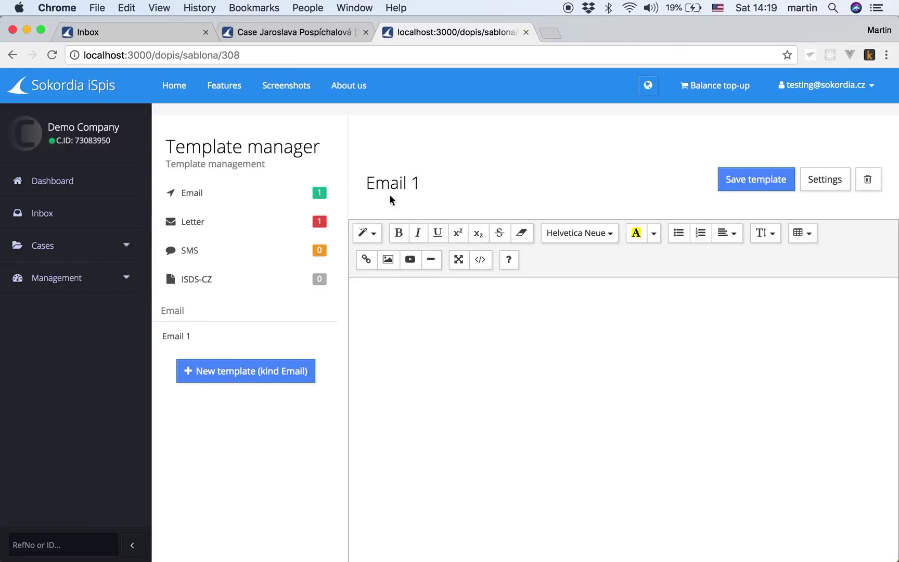
Step: Rename the email template's title to PaymentDue 1
left_click(384, 183)
double_click(382, 179)
type("Due")
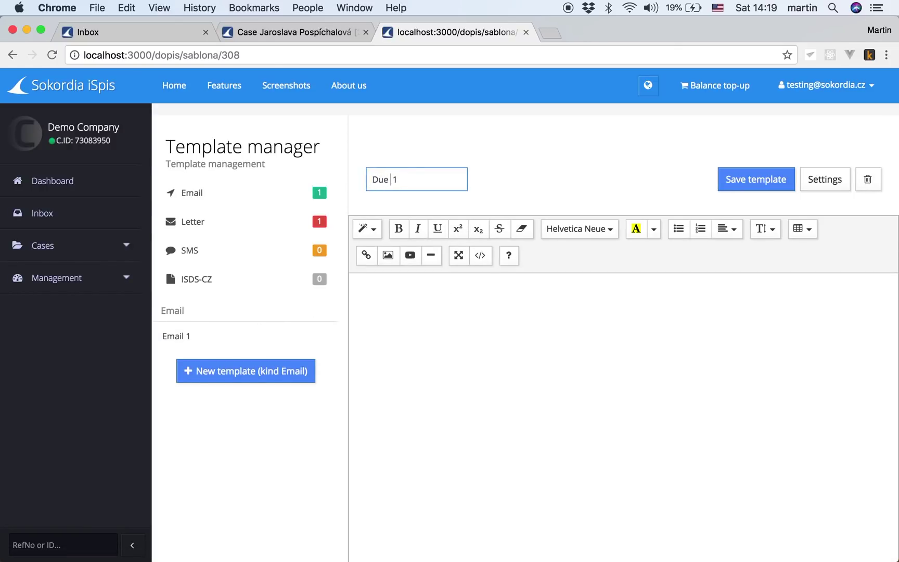
key("BackSpace")
key("BackSpace")
key("BackSpace")
key("BackSpace")
type("PaymentDue")
Step: Enter the body 'Your payment is due!', save the template, and open its Settings
left_click(383, 306)
type("Your")
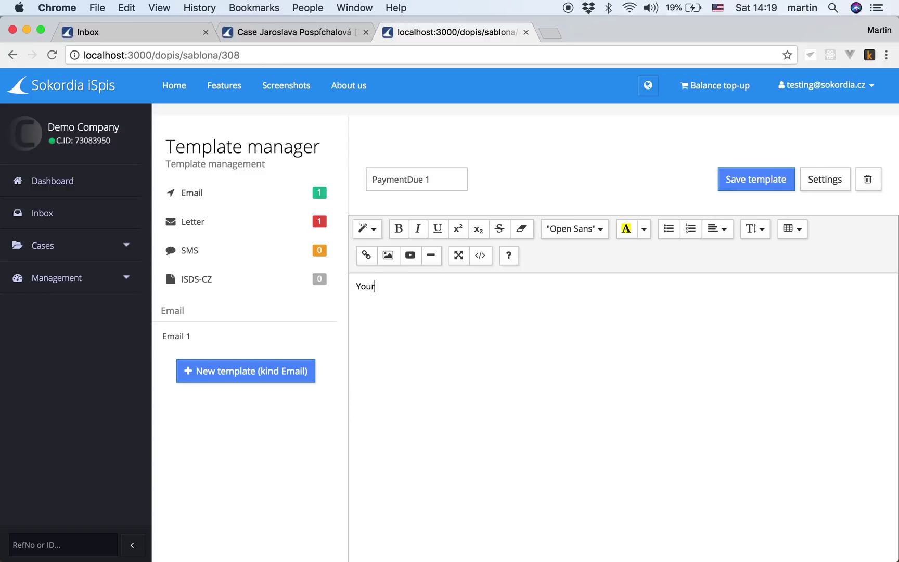
type(" pay")
key("BackSpace")
type("ayment is due!")
left_click(768, 173)
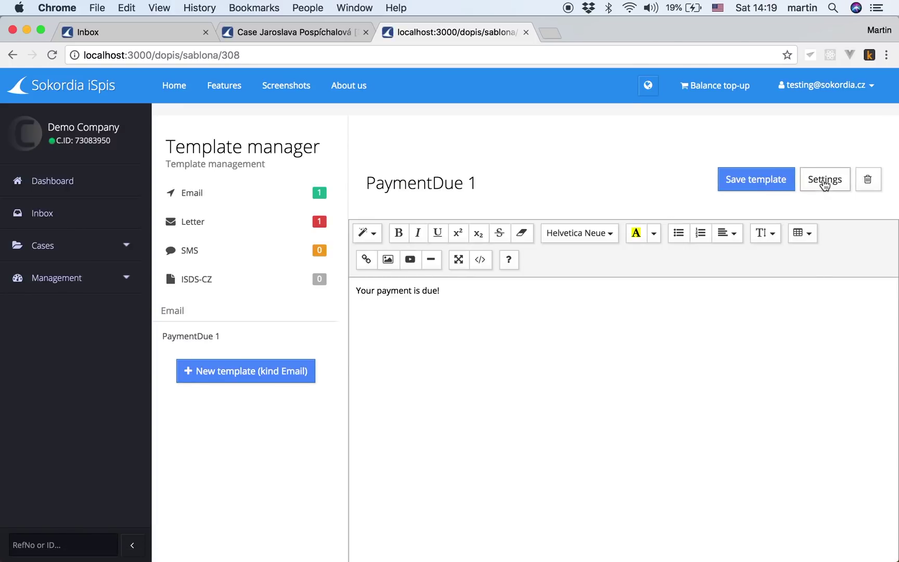
left_click(824, 182)
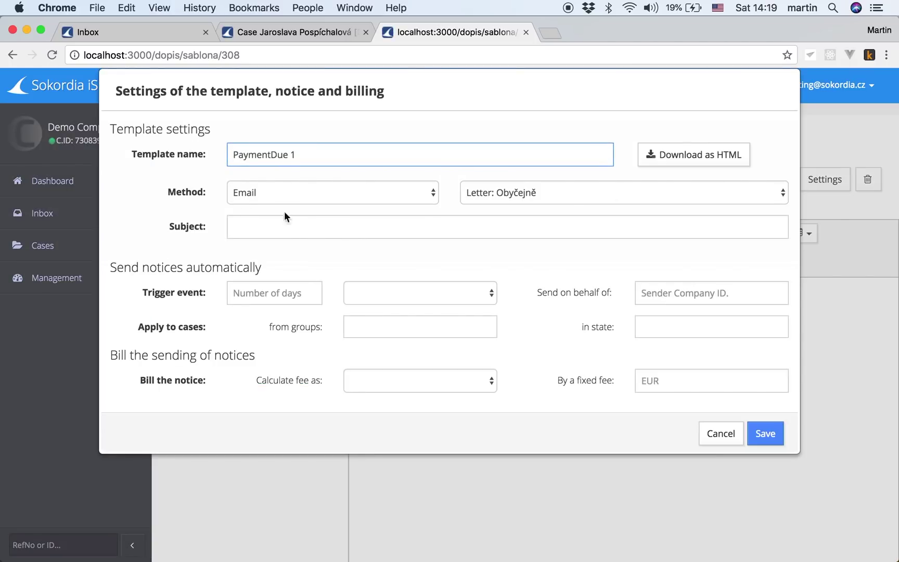
Step: Give the template the subject 'Payment Due' and trigger it 1 day after a payment is due
left_click(271, 233)
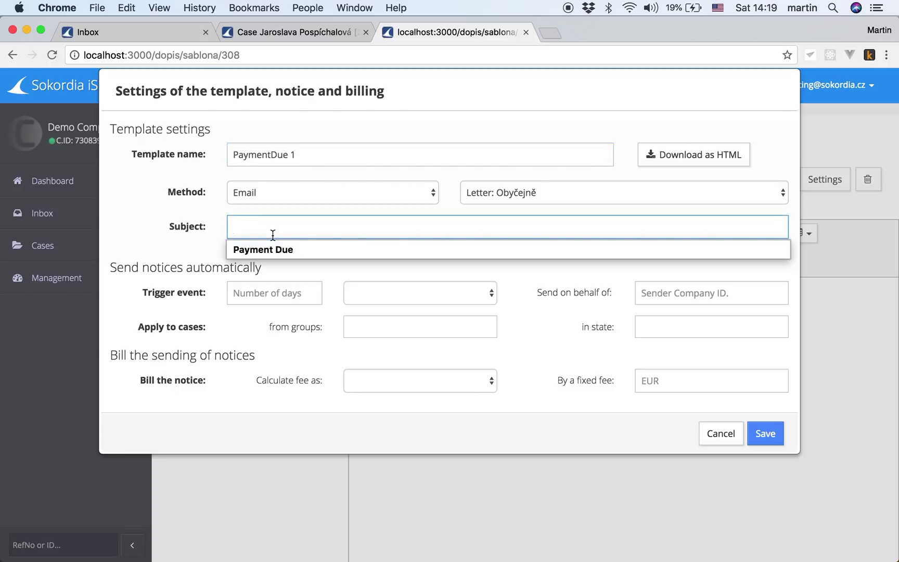
left_click(275, 245)
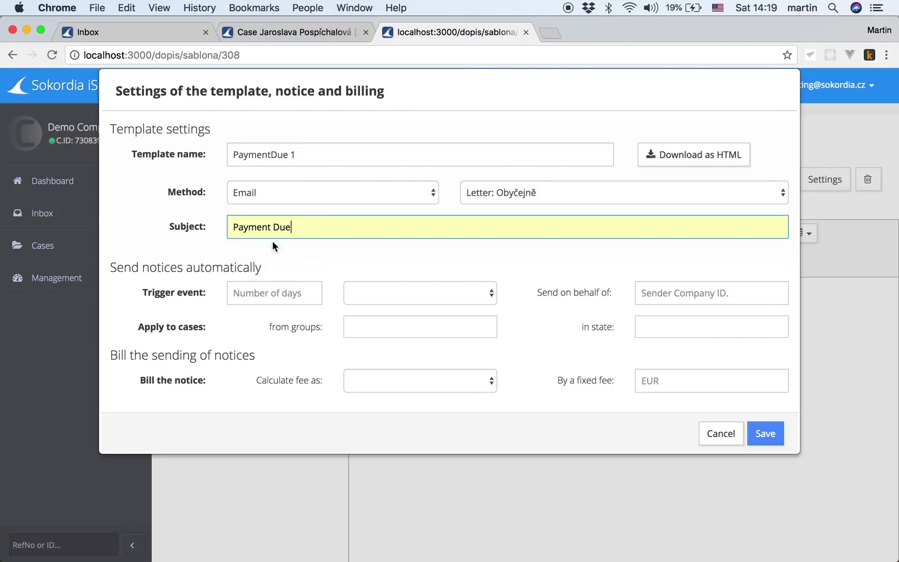
left_click(252, 302)
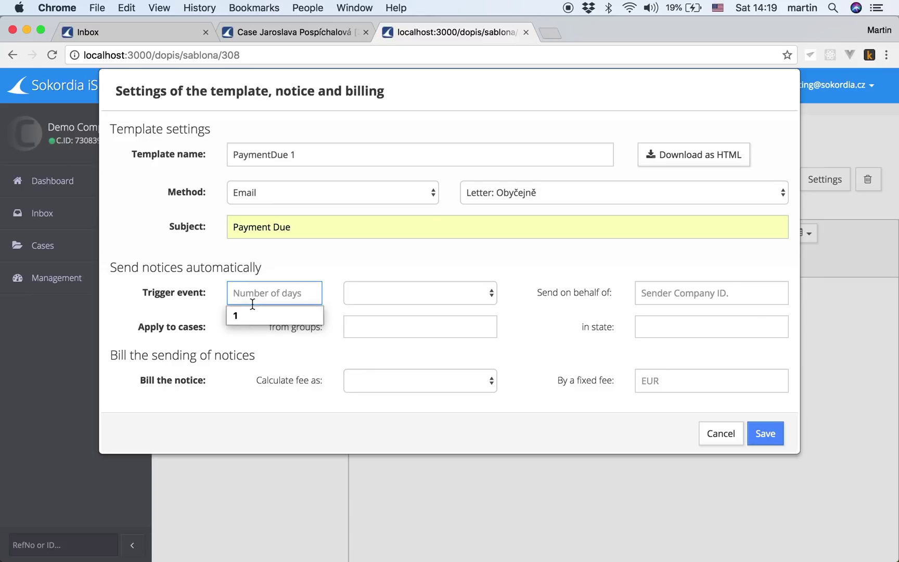
type("1")
key("Tab")
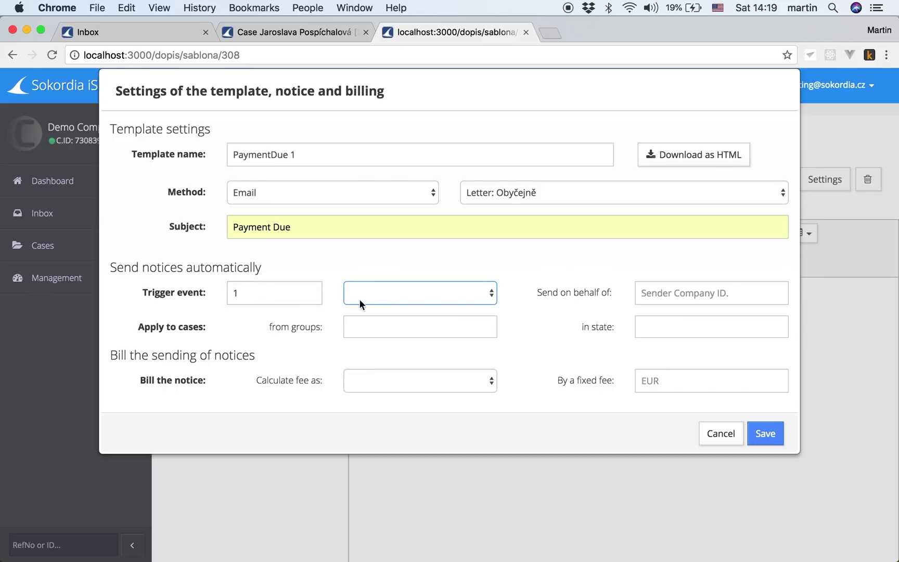
left_click(360, 301)
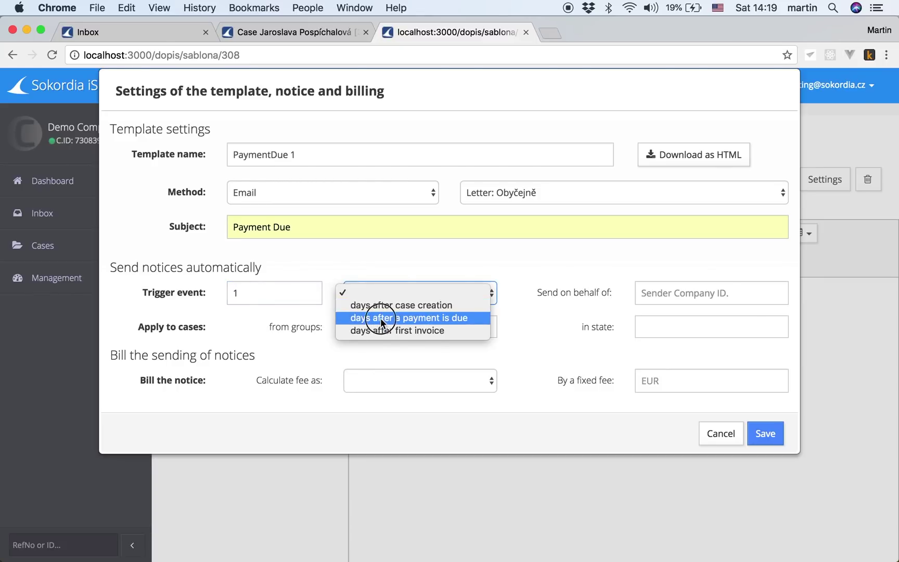
left_click(382, 321)
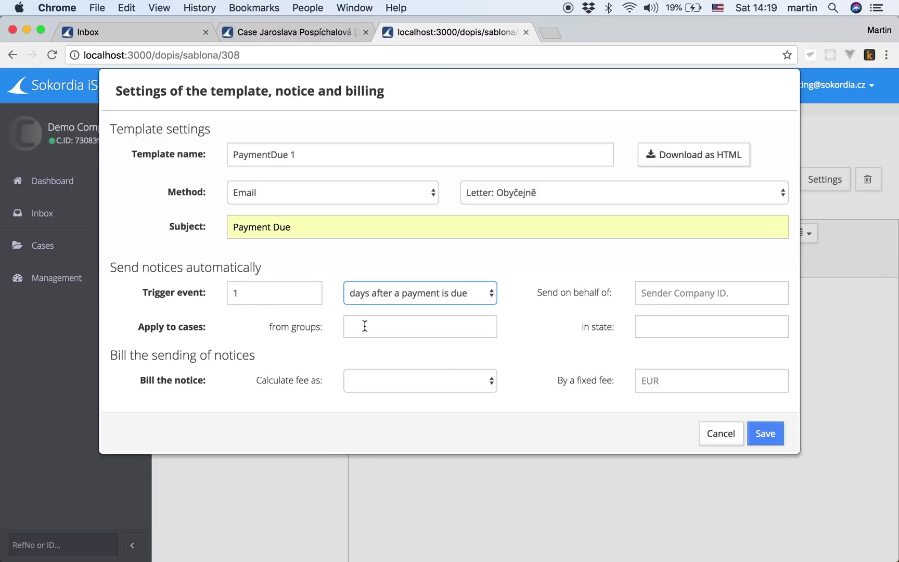
Step: Apply the notice to cases in the Collection/Schedule state
left_click(644, 326)
scroll(680, 380, "down", 5)
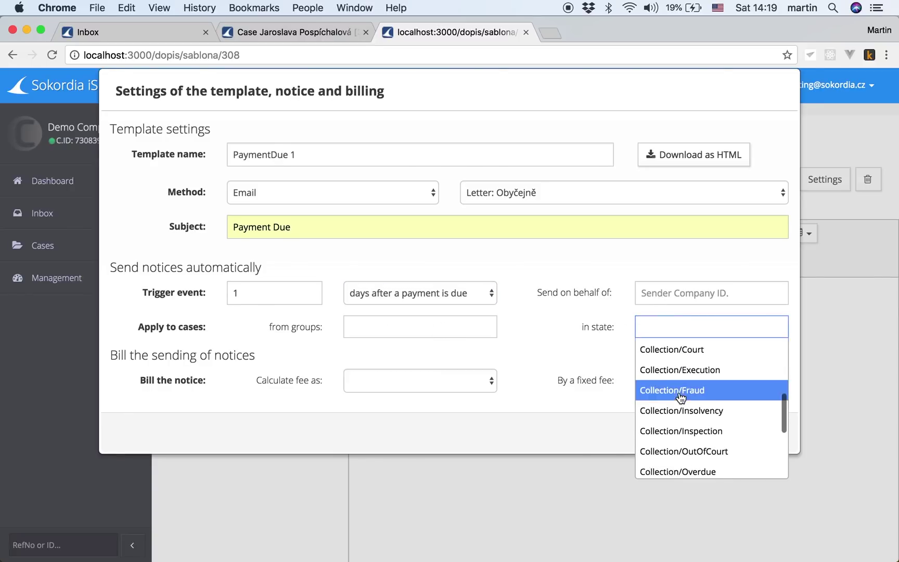
scroll(681, 398, "down", 5)
left_click(662, 396)
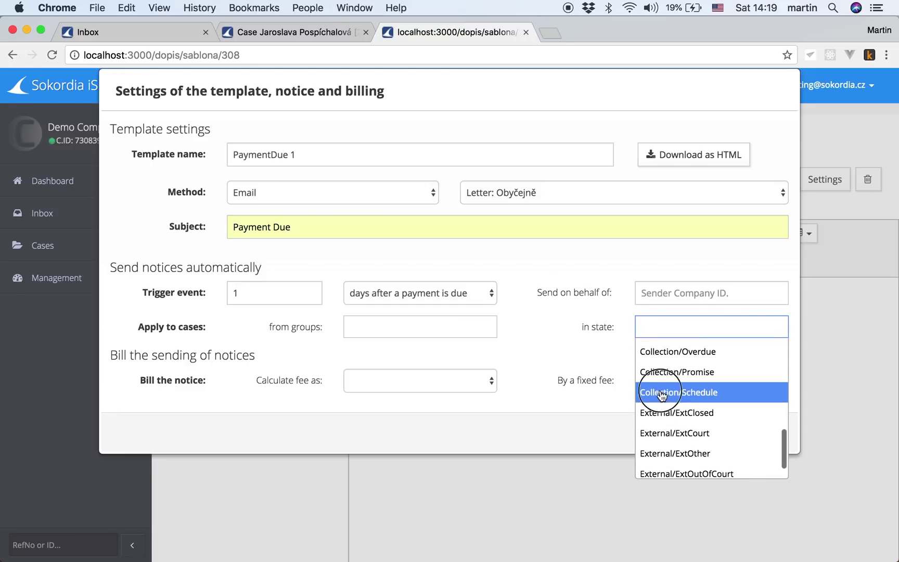
Step: Bill the notice as a FixedFee of 20 EUR and save the template settings
left_click(370, 379)
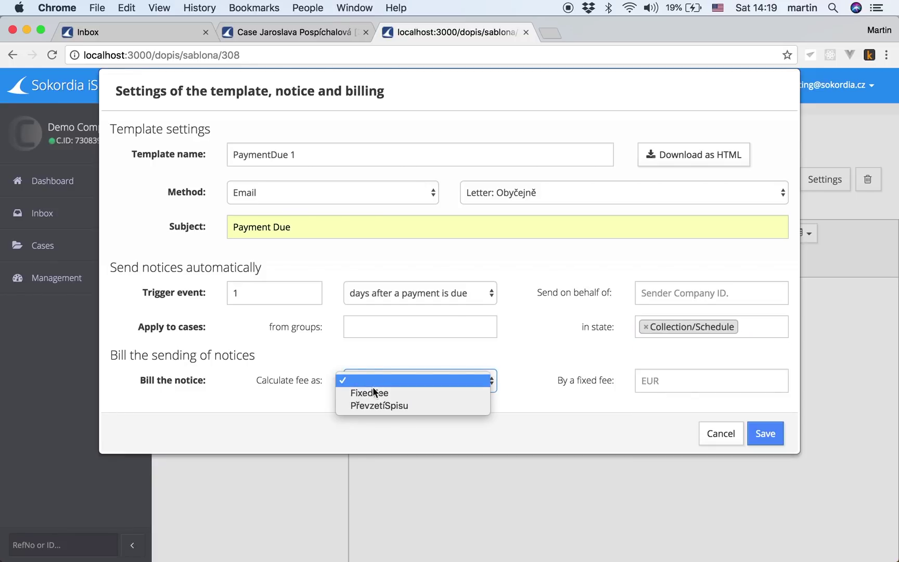
left_click(375, 393)
left_click(669, 385)
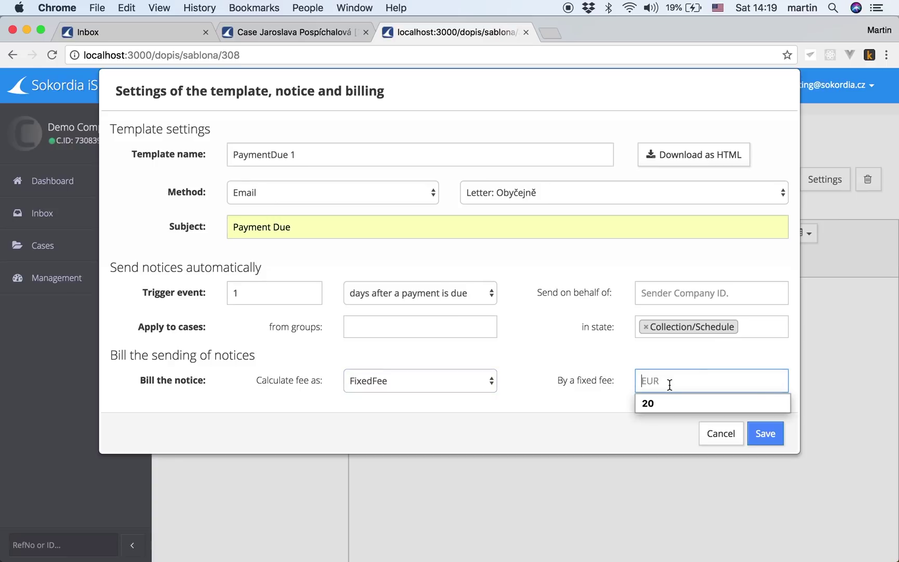
left_click(651, 403)
left_click(765, 435)
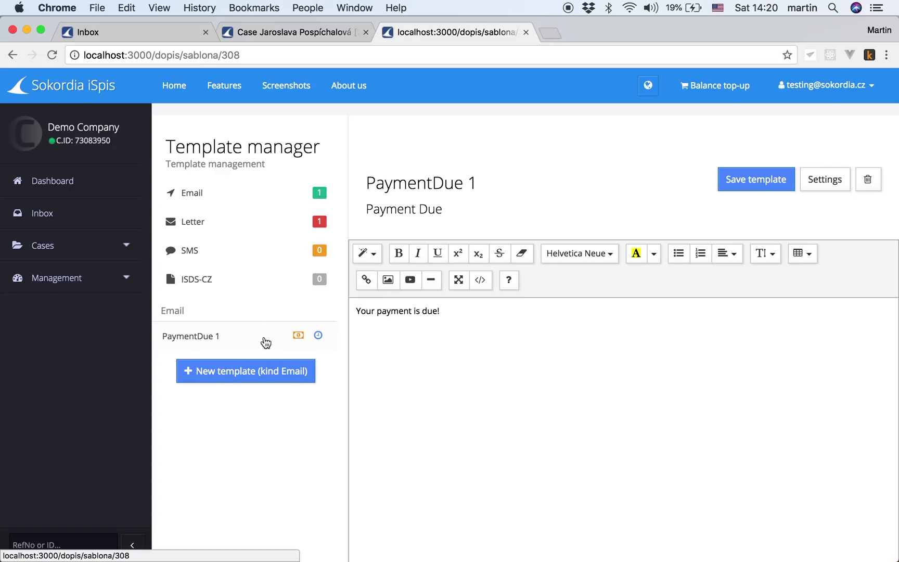
Step: Return to the case browser tab and view the Inbox of unresolved tasks
left_click(306, 32)
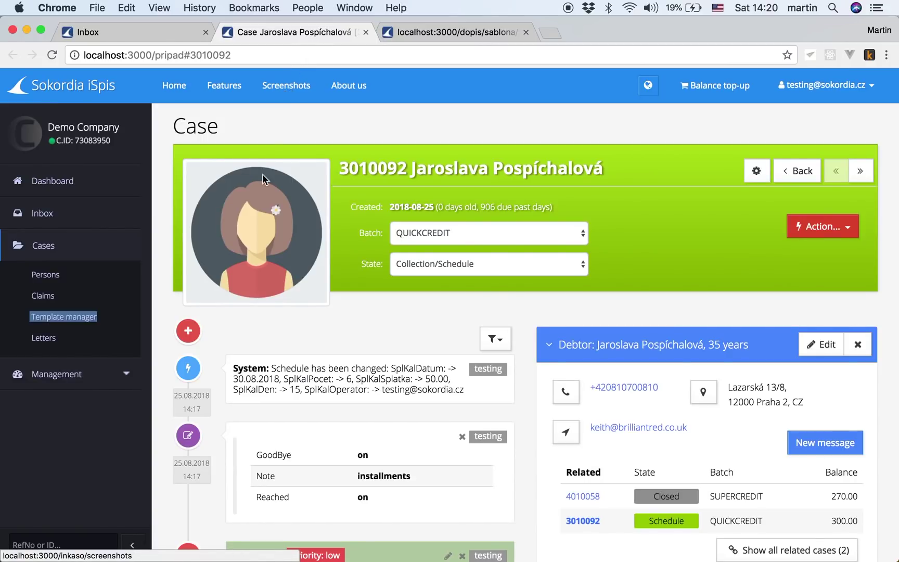
left_click(43, 217)
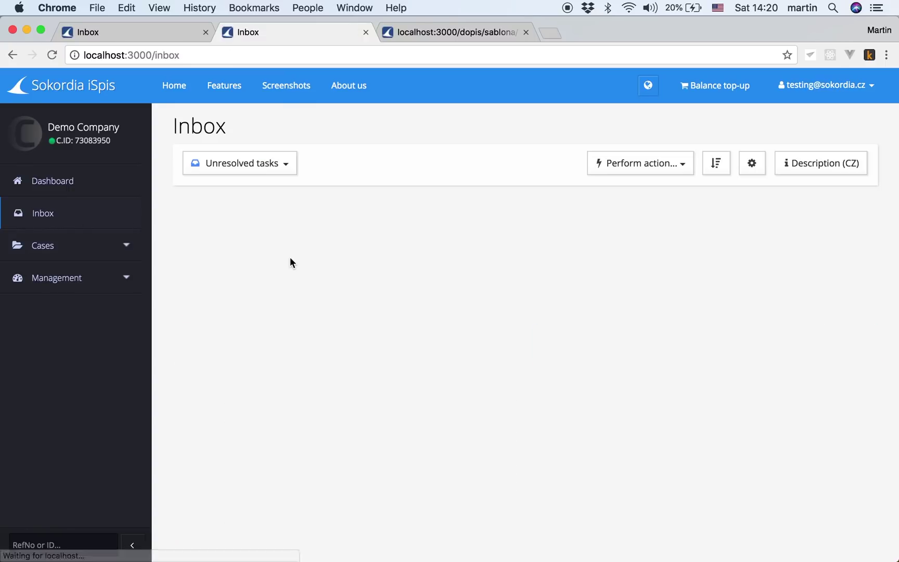